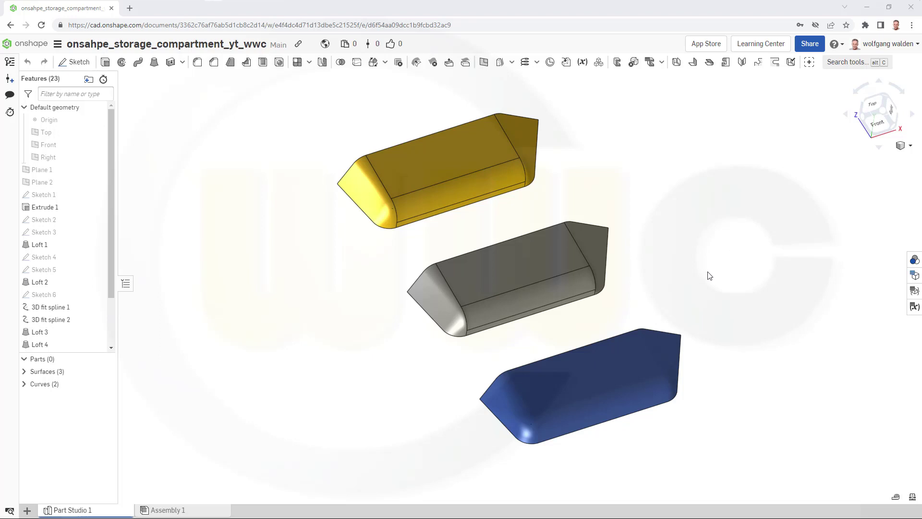
{"action": "right_click_drag", "start_coordinate": [697, 277], "coordinate": [663, 274]}
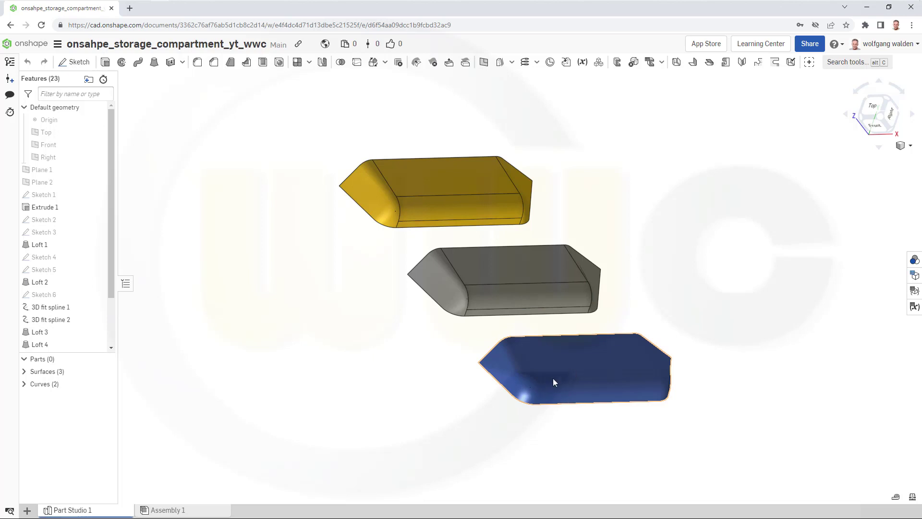
{"action": "right_click_drag", "start_coordinate": [396, 395], "coordinate": [337, 412]}
{"action": "right_click_drag", "start_coordinate": [749, 385], "coordinate": [717, 409]}
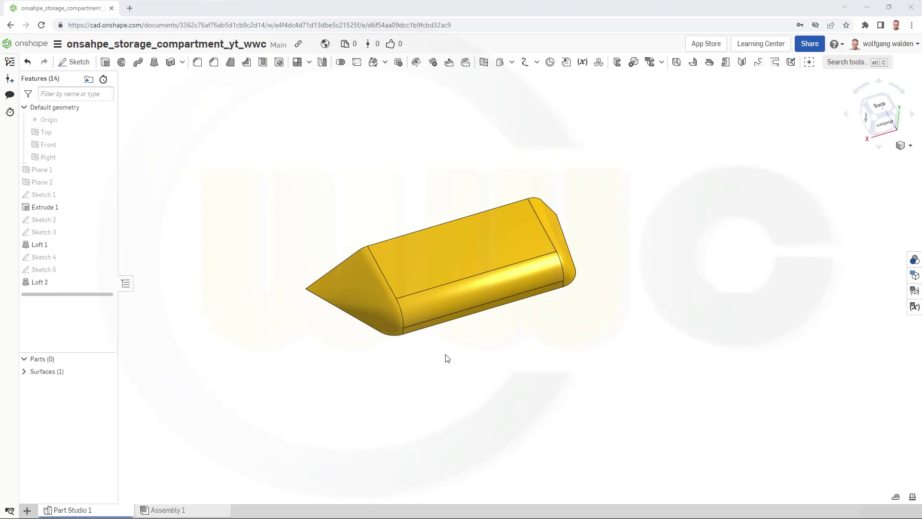
Step: Hide the existing surface body and show Sketch 1 through Sketch 5
{"action": "mouse_move", "coordinate": [448, 365]}
{"action": "right_mouse_down"}
{"action": "mouse_move", "coordinate": [463, 346]}
{"action": "mouse_move", "coordinate": [448, 373]}
{"action": "mouse_move", "coordinate": [436, 362]}
{"action": "right_mouse_up"}
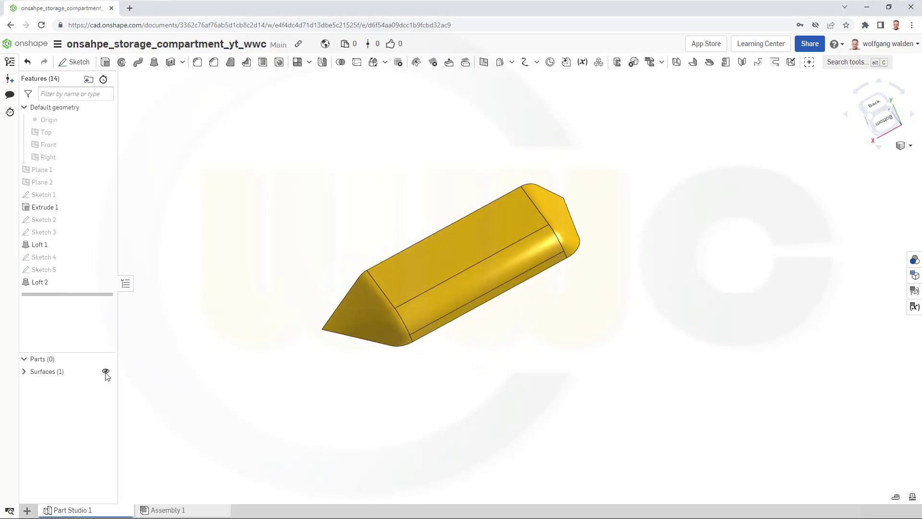
{"action": "left_click", "coordinate": [106, 372]}
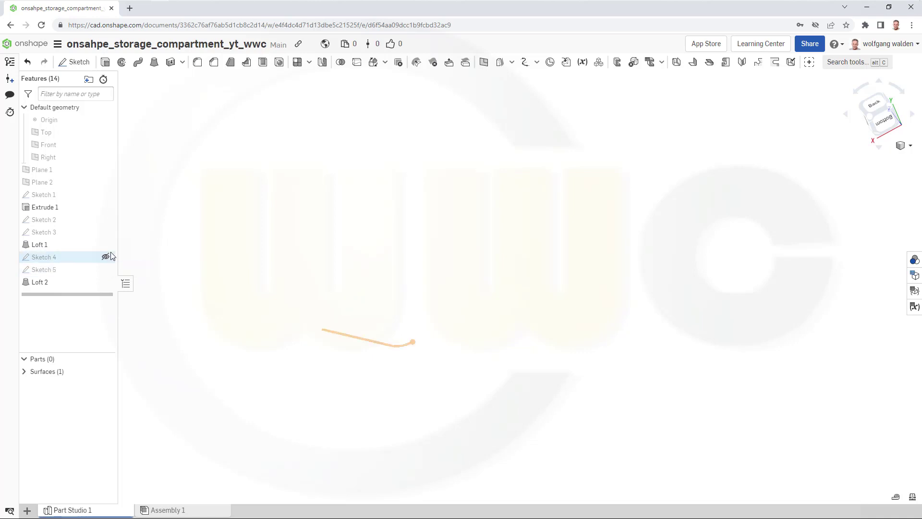
{"action": "left_click", "coordinate": [106, 270]}
{"action": "left_click", "coordinate": [106, 257]}
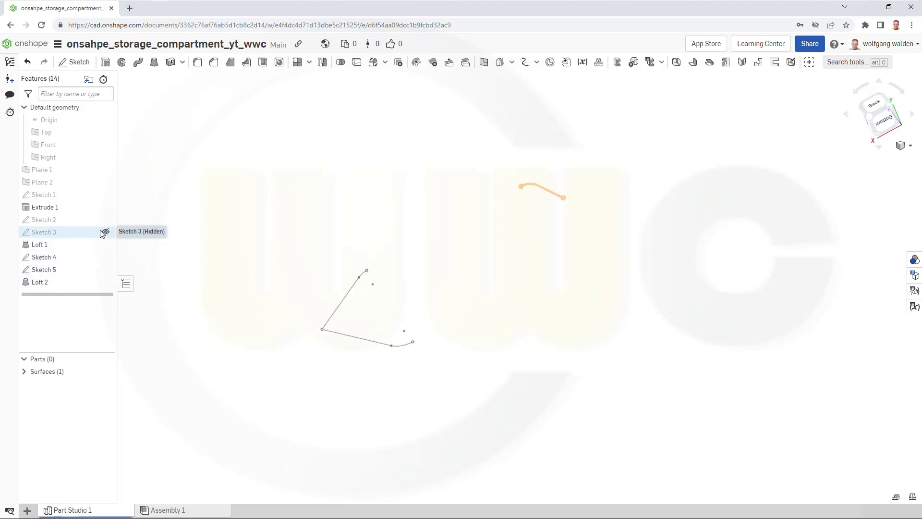
{"action": "left_click", "coordinate": [106, 232]}
{"action": "left_click", "coordinate": [104, 220]}
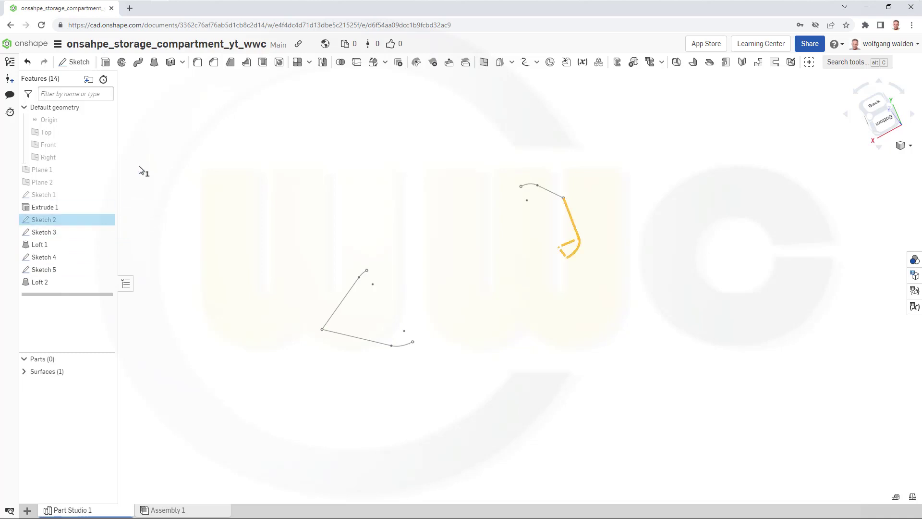
{"action": "left_click", "coordinate": [378, 236]}
{"action": "mouse_move", "coordinate": [431, 252]}
{"action": "right_mouse_down"}
{"action": "mouse_move", "coordinate": [443, 226]}
{"action": "mouse_move", "coordinate": [424, 243]}
{"action": "right_mouse_up"}
{"action": "left_click", "coordinate": [105, 219]}
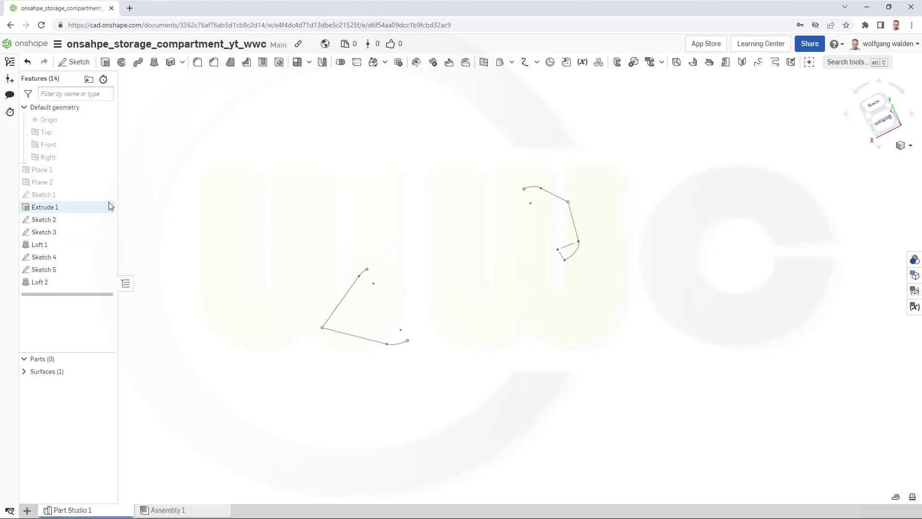
{"action": "left_click", "coordinate": [105, 194]}
Step: Create a sketch on Plane 1 that projects Sketch 1's long line, arc and short end line onto it
{"action": "mouse_move", "coordinate": [461, 260]}
{"action": "right_mouse_down"}
{"action": "mouse_move", "coordinate": [500, 249]}
{"action": "mouse_move", "coordinate": [496, 265]}
{"action": "mouse_move", "coordinate": [494, 236]}
{"action": "right_mouse_up"}
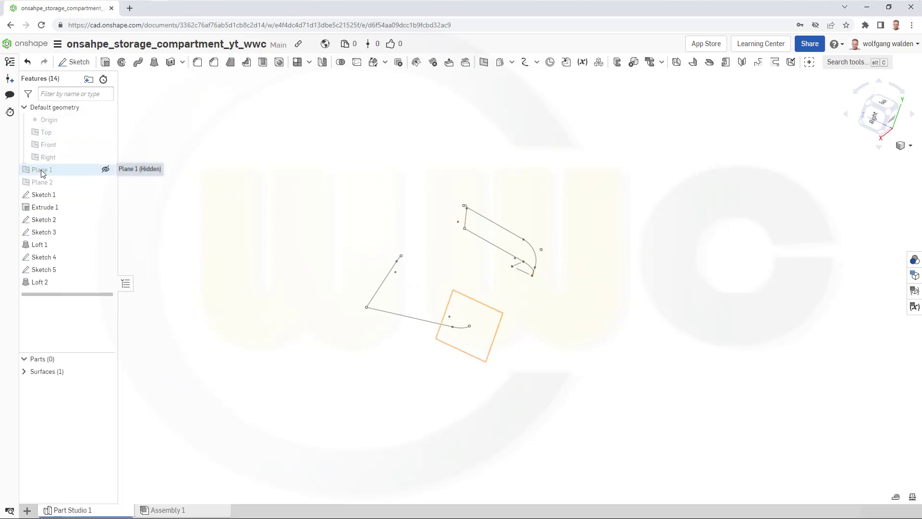
{"action": "left_click", "coordinate": [75, 62]}
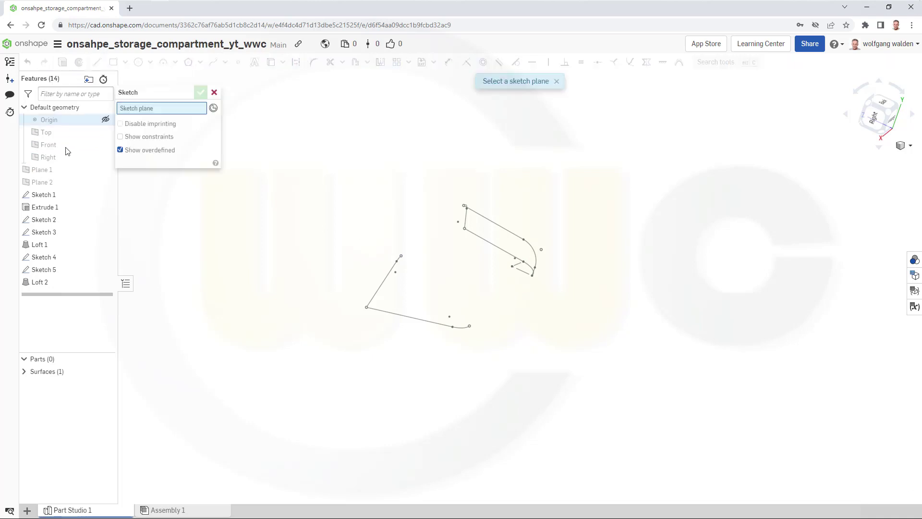
{"action": "left_click", "coordinate": [30, 170]}
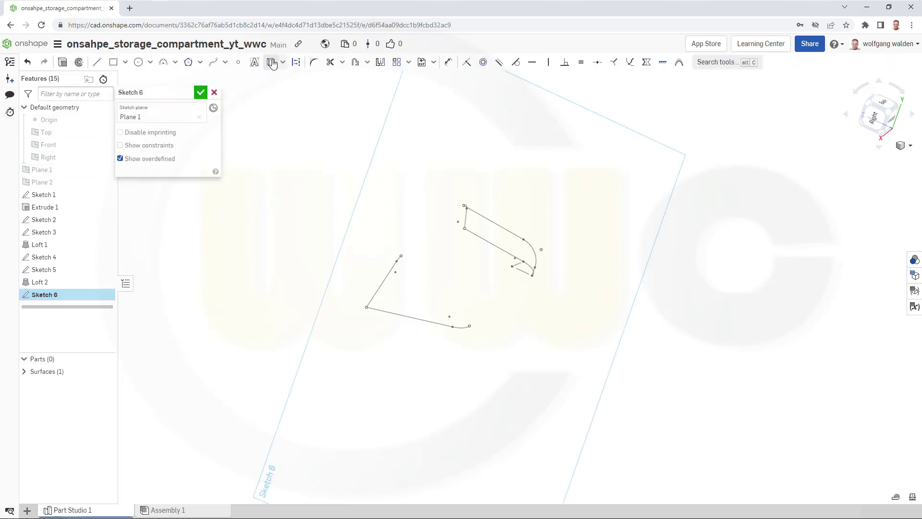
{"action": "scroll", "coordinate": [502, 231], "scroll_direction": "up", "scroll_amount": 5}
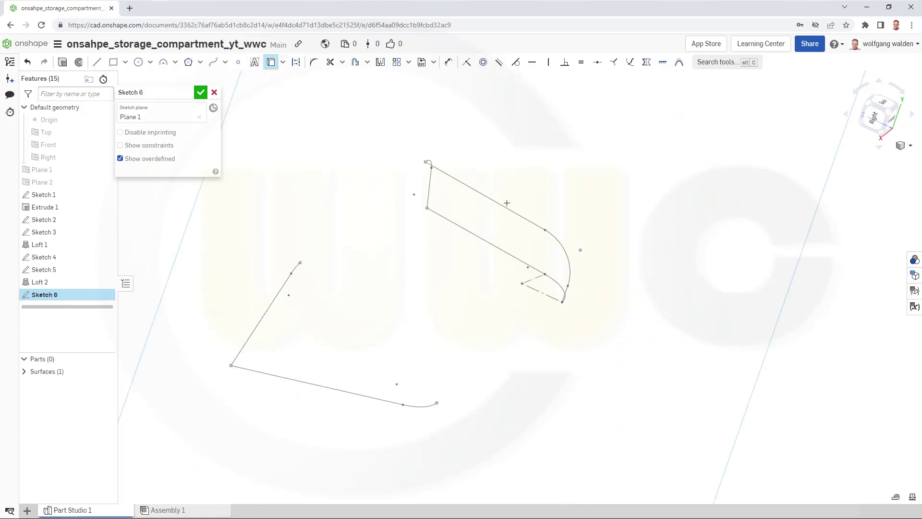
{"action": "left_click", "coordinate": [560, 243]}
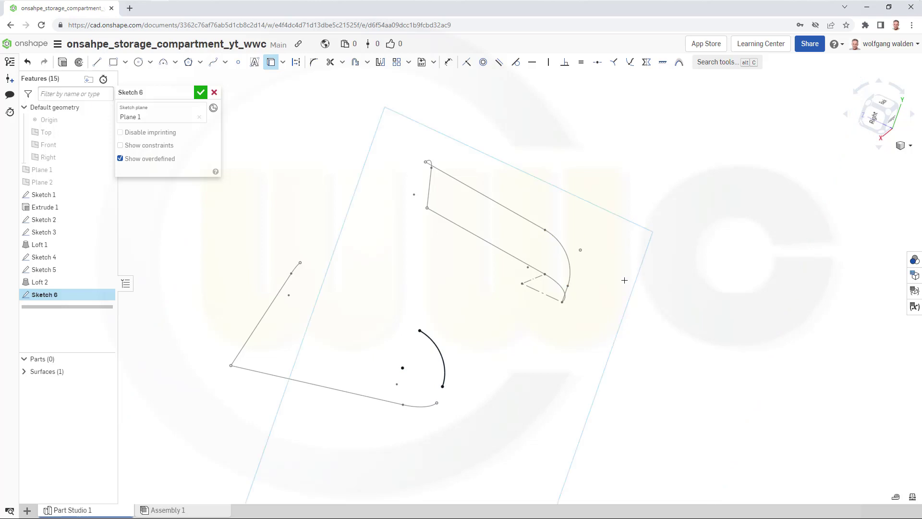
{"action": "left_click", "coordinate": [524, 220]}
{"action": "scroll", "coordinate": [567, 293], "scroll_direction": "up", "scroll_amount": 3}
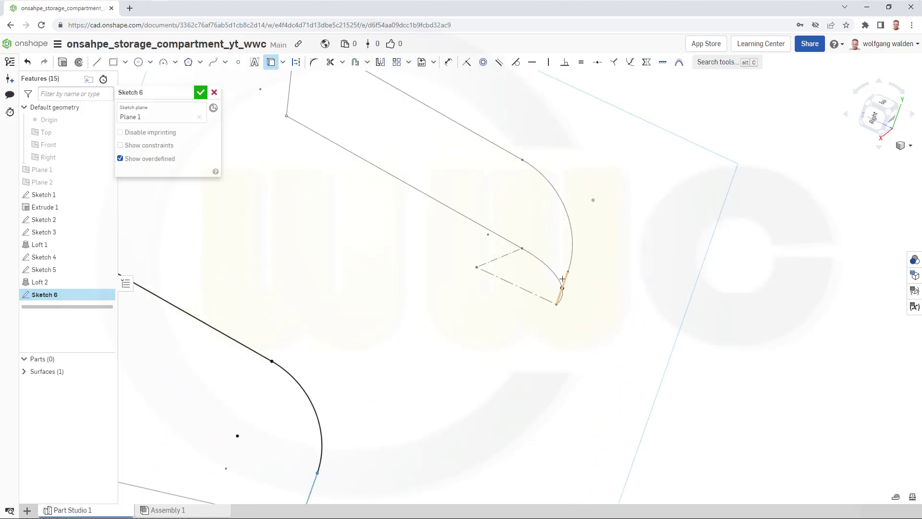
{"action": "scroll", "coordinate": [268, 184], "scroll_direction": "down", "scroll_amount": 3}
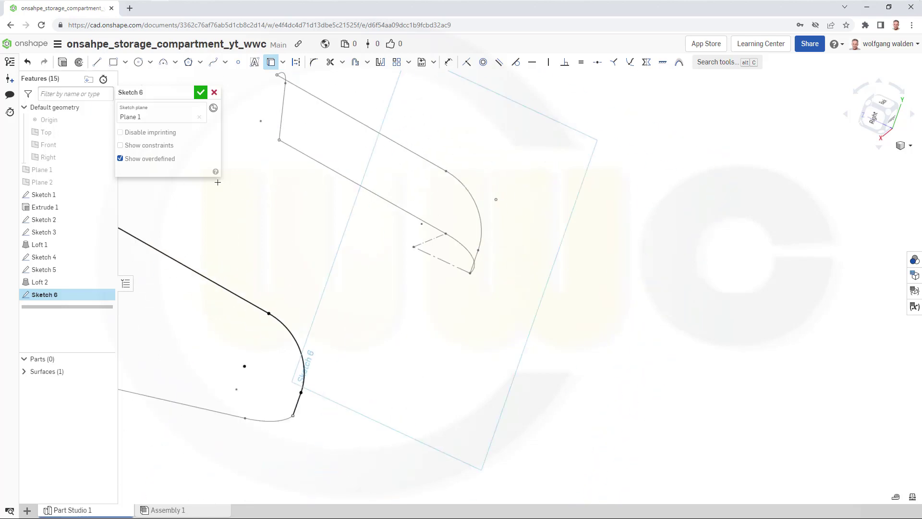
{"action": "left_click", "coordinate": [201, 91]}
Step: Create a 3D fit spline connecting the upper arc endpoints of Sketch 5 and Sketch 3
{"action": "mouse_move", "coordinate": [335, 208]}
{"action": "right_mouse_down"}
{"action": "mouse_move", "coordinate": [344, 228]}
{"action": "mouse_move", "coordinate": [294, 239]}
{"action": "right_mouse_up"}
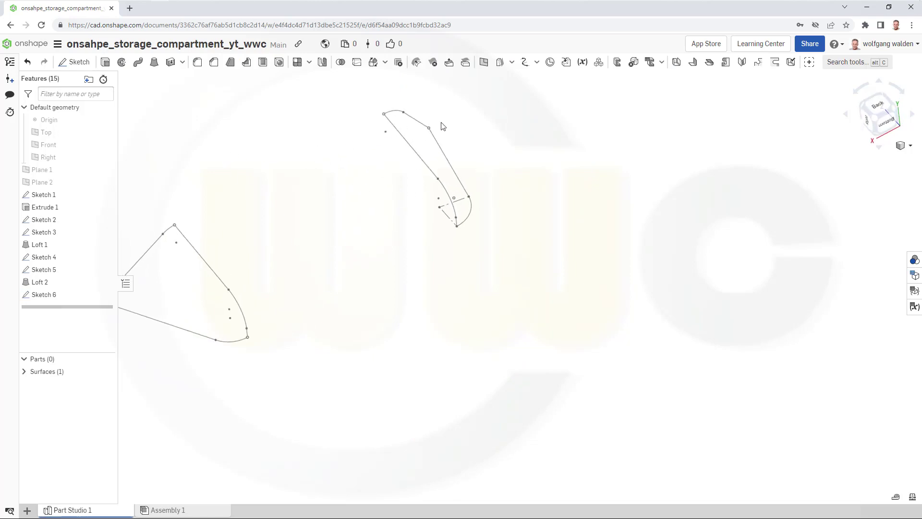
{"action": "left_click", "coordinate": [536, 62]}
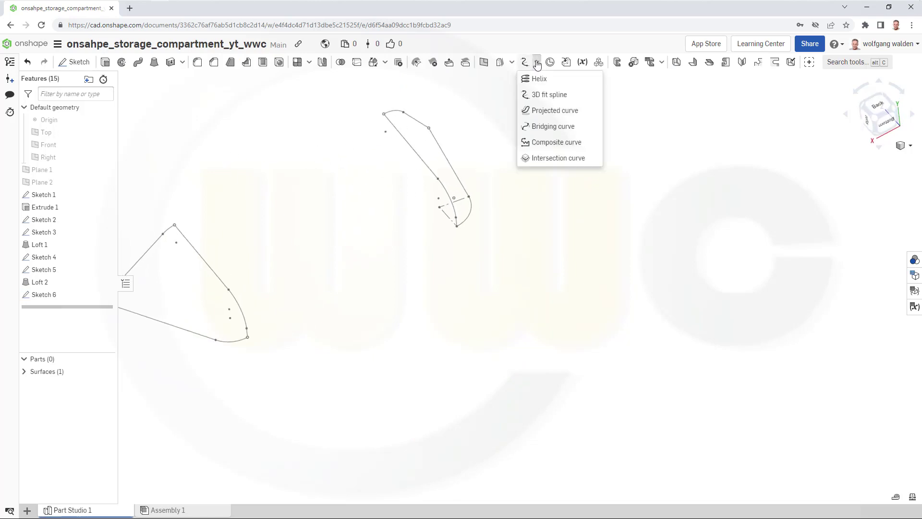
{"action": "left_click", "coordinate": [548, 95]}
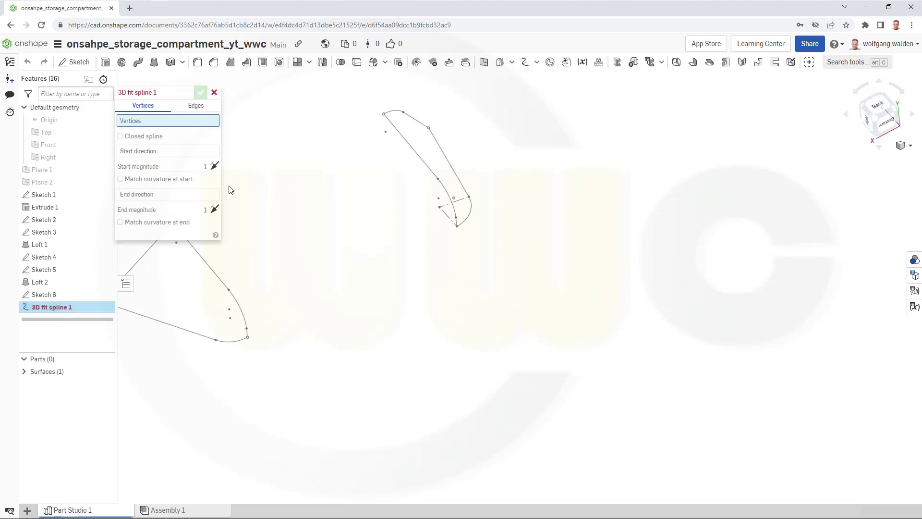
{"action": "middle_click_drag", "start_coordinate": [323, 228], "coordinate": [487, 310]}
{"action": "left_click", "coordinate": [359, 312]}
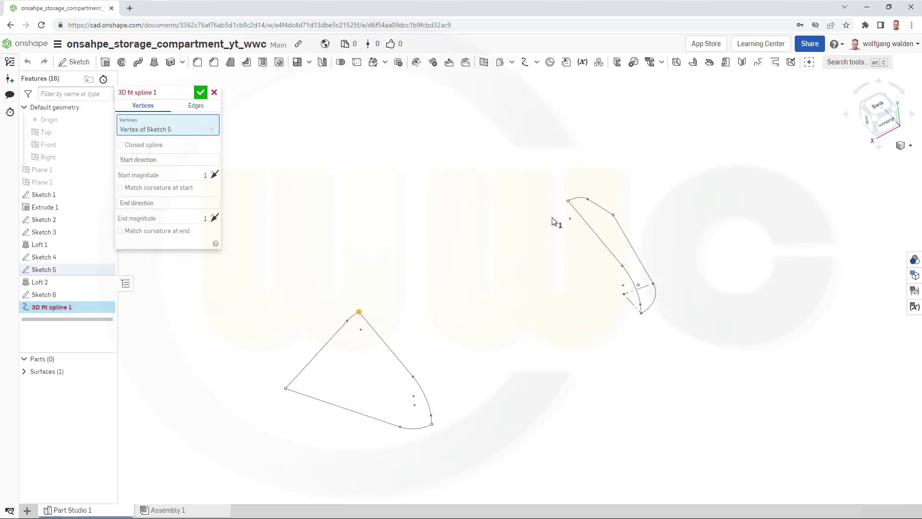
{"action": "left_click", "coordinate": [569, 202]}
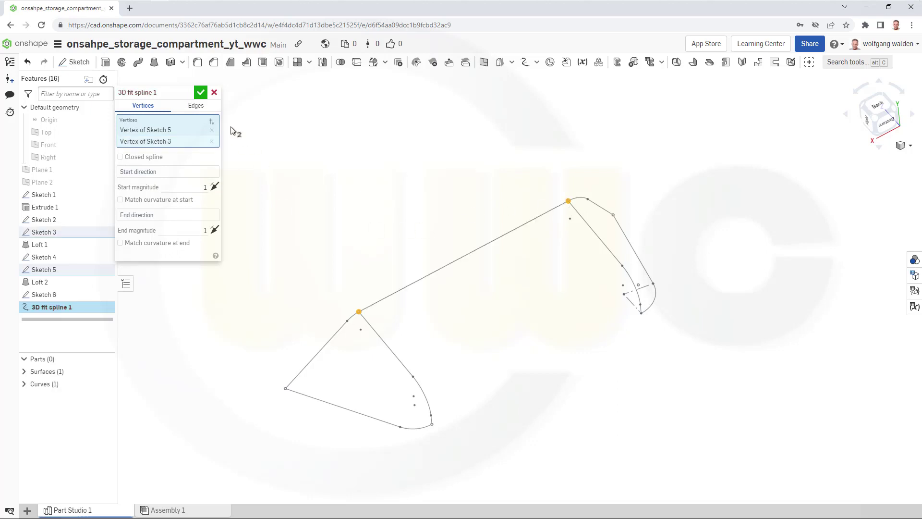
{"action": "left_click", "coordinate": [200, 94]}
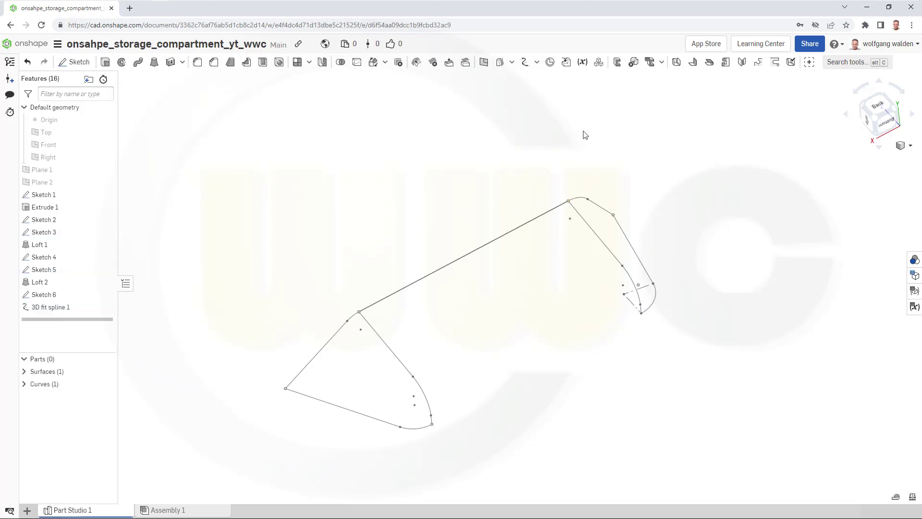
Step: Create a second 3D fit spline connecting the lower end vertices of Sketch 4 and Sketch 1
{"action": "left_click", "coordinate": [525, 62]}
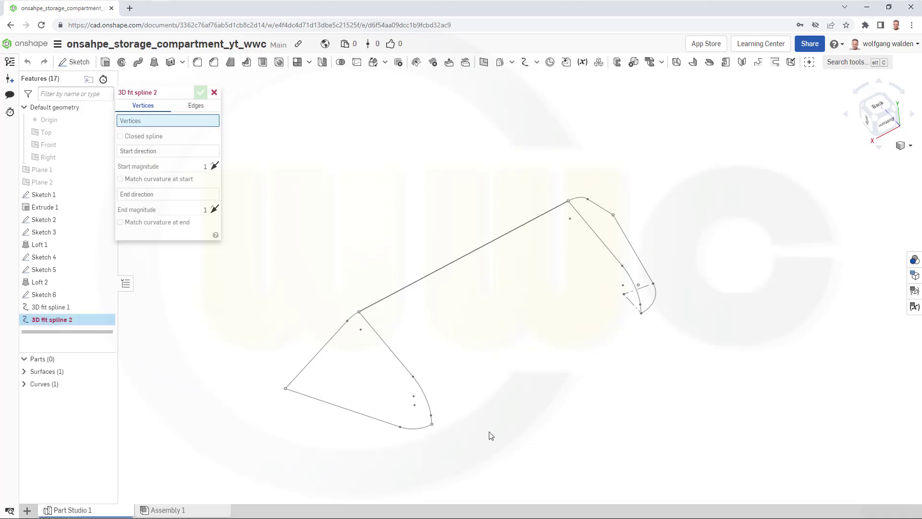
{"action": "left_click", "coordinate": [442, 426]}
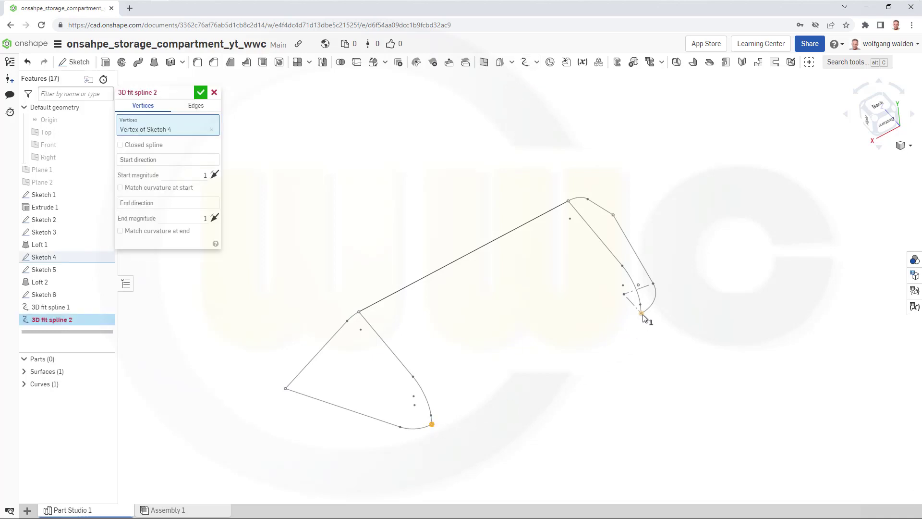
{"action": "left_click", "coordinate": [642, 314]}
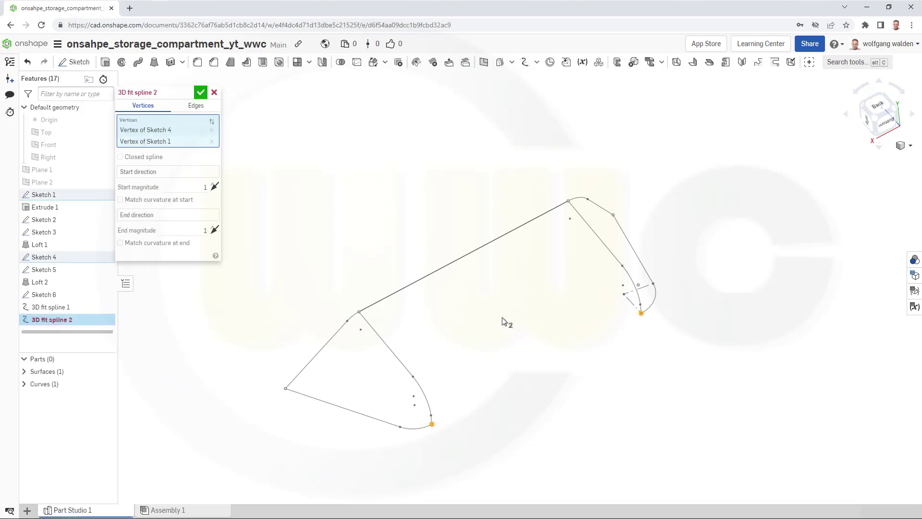
{"action": "left_click", "coordinate": [200, 93]}
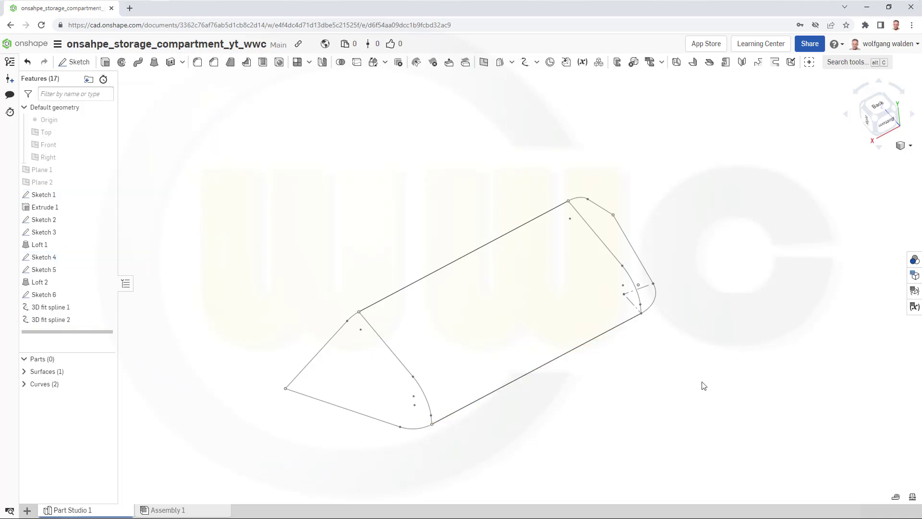
Step: Start a new surface loft with Sketch 4's straight line and adjoining arc combined as the first profile
{"action": "right_click_drag", "start_coordinate": [648, 353], "coordinate": [582, 330]}
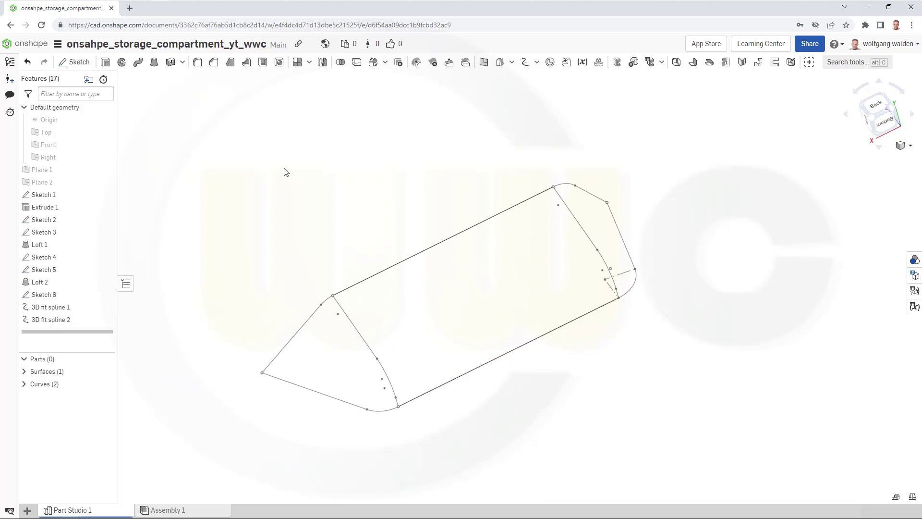
{"action": "left_click", "coordinate": [154, 63]}
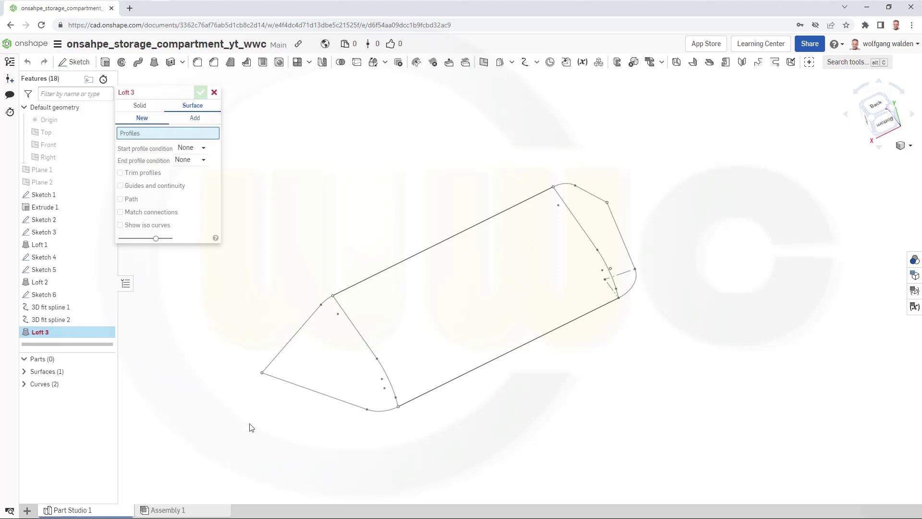
{"action": "scroll", "coordinate": [278, 452], "scroll_direction": "up", "scroll_amount": 3}
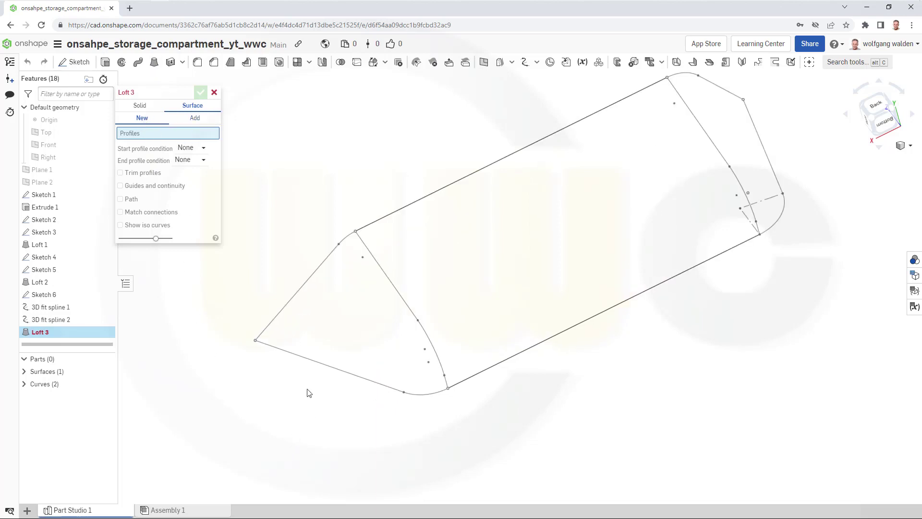
{"action": "left_click", "coordinate": [299, 360]}
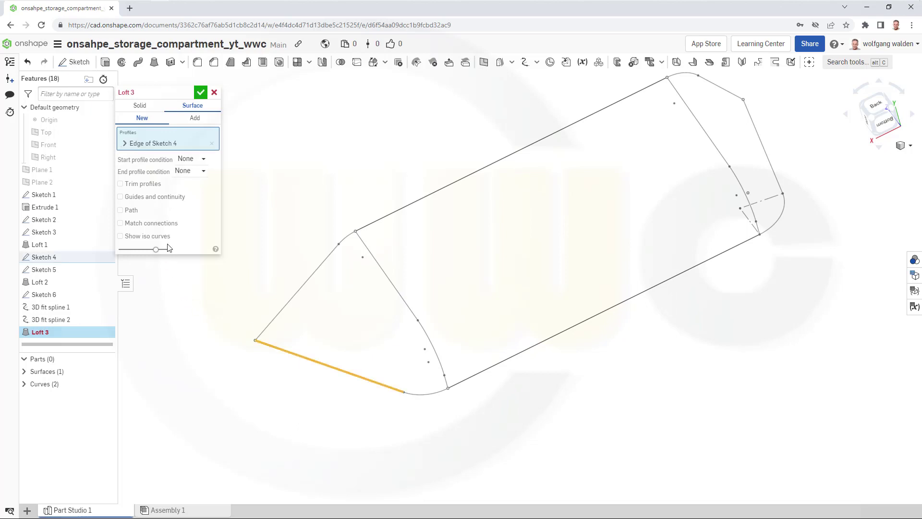
{"action": "left_click", "coordinate": [127, 144]}
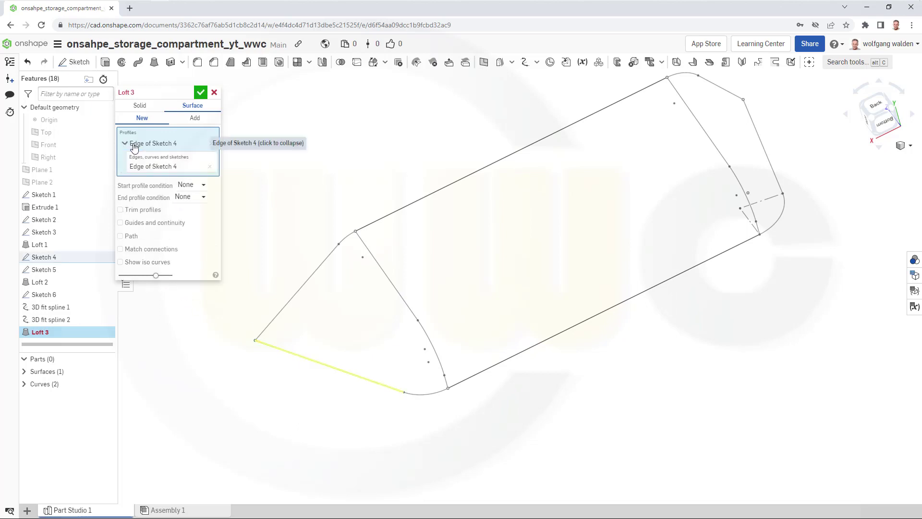
{"action": "left_click", "coordinate": [141, 168]}
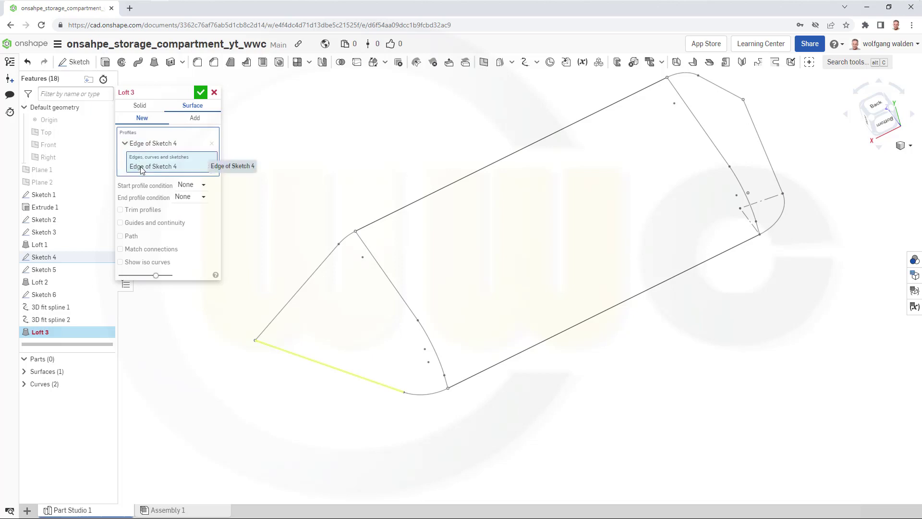
{"action": "left_click", "coordinate": [415, 398]}
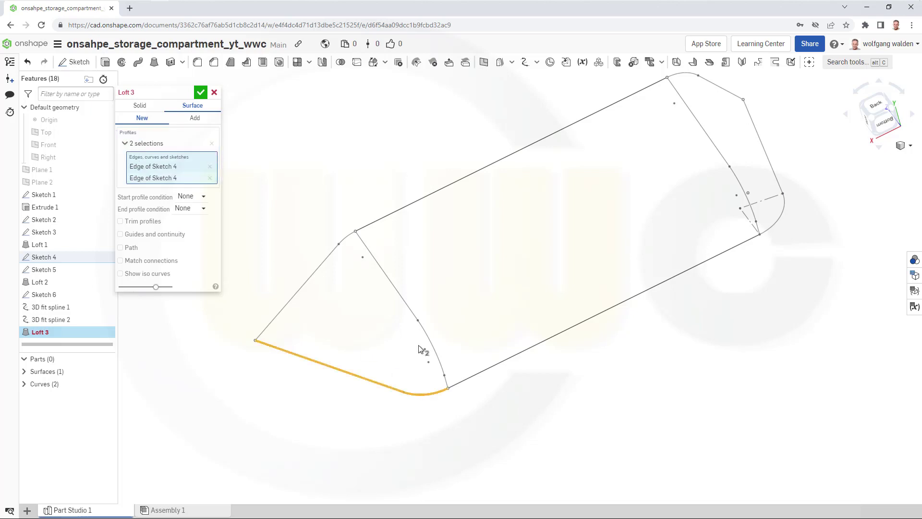
{"action": "left_click", "coordinate": [144, 143]}
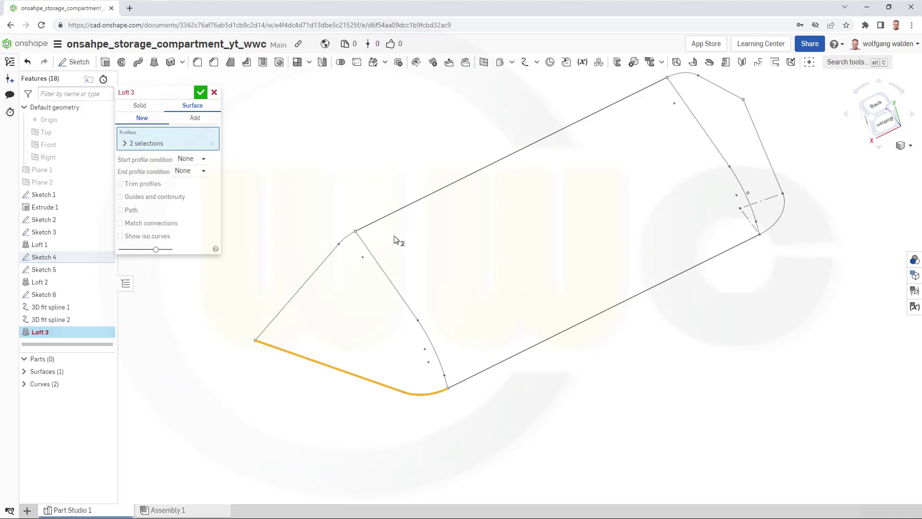
Step: Combine Sketch 6's long line, arc and short end line as the loft's second profile
{"action": "left_click", "coordinate": [371, 250]}
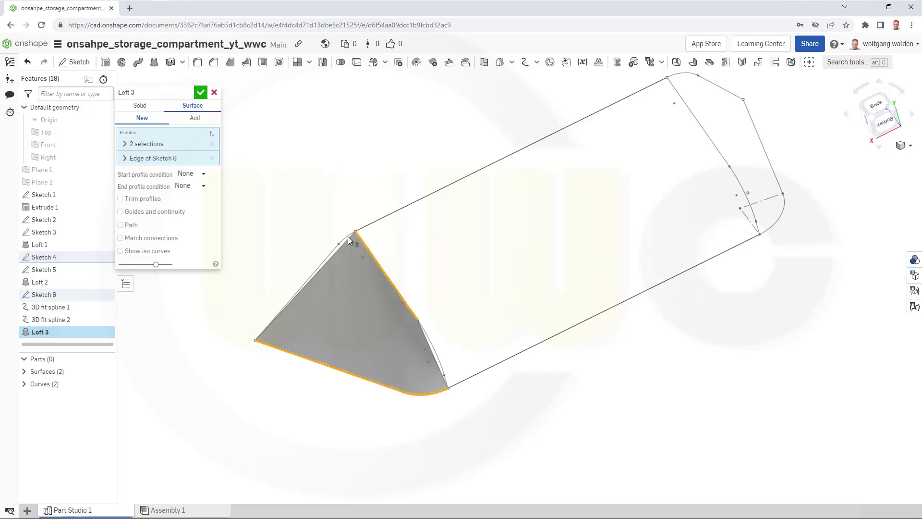
{"action": "left_click", "coordinate": [149, 159]}
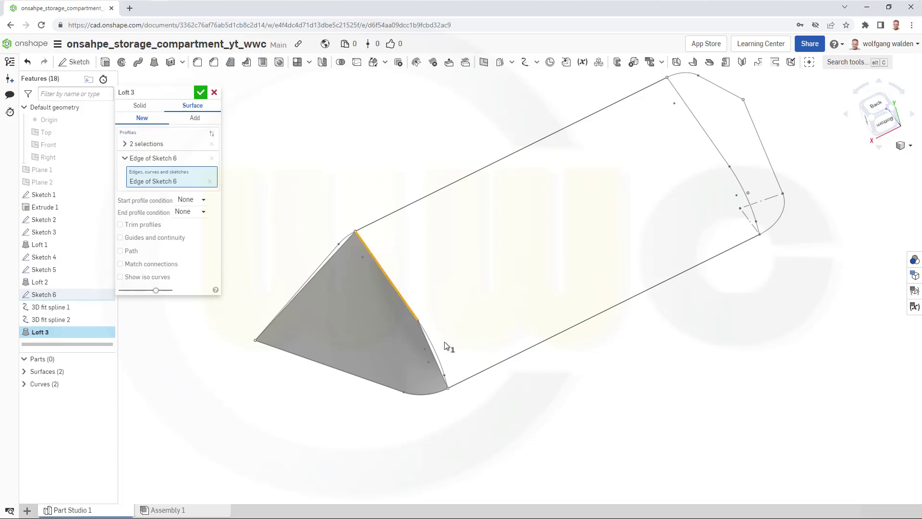
{"action": "left_click", "coordinate": [437, 354]}
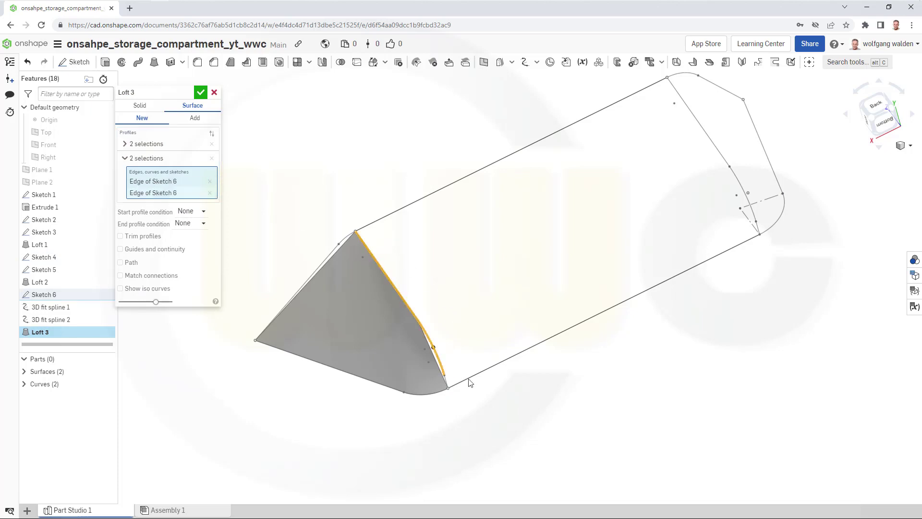
{"action": "scroll", "coordinate": [456, 413], "scroll_direction": "up", "scroll_amount": 3}
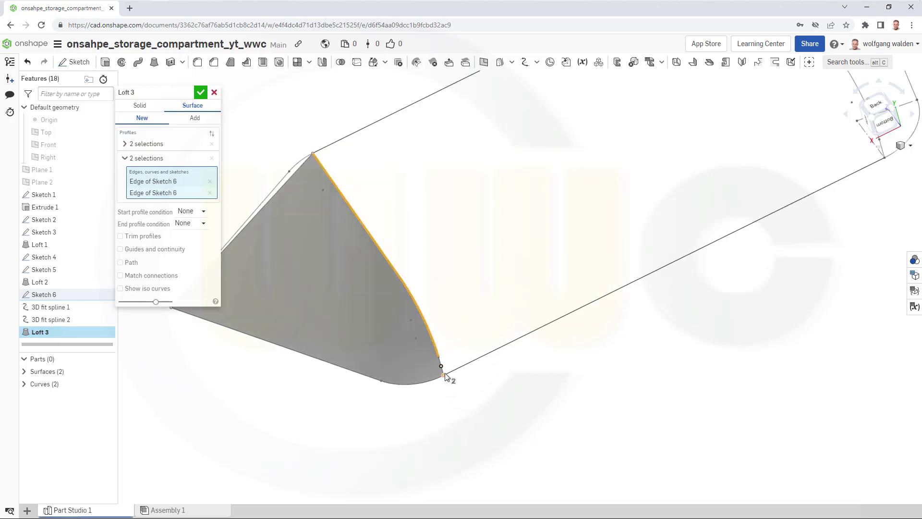
{"action": "scroll", "coordinate": [442, 366], "scroll_direction": "up", "scroll_amount": 4}
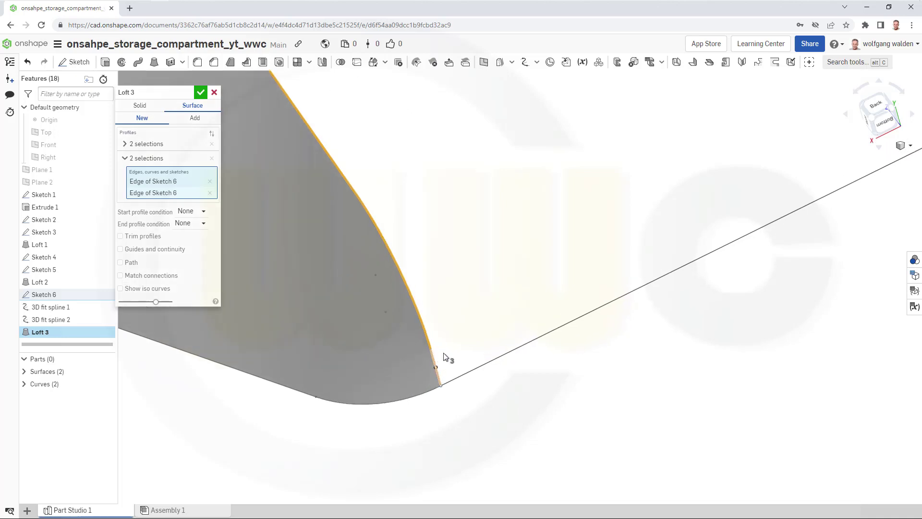
{"action": "left_click", "coordinate": [435, 361]}
{"action": "scroll", "coordinate": [488, 336], "scroll_direction": "down", "scroll_amount": 4}
{"action": "scroll", "coordinate": [473, 274], "scroll_direction": "down", "scroll_amount": 1}
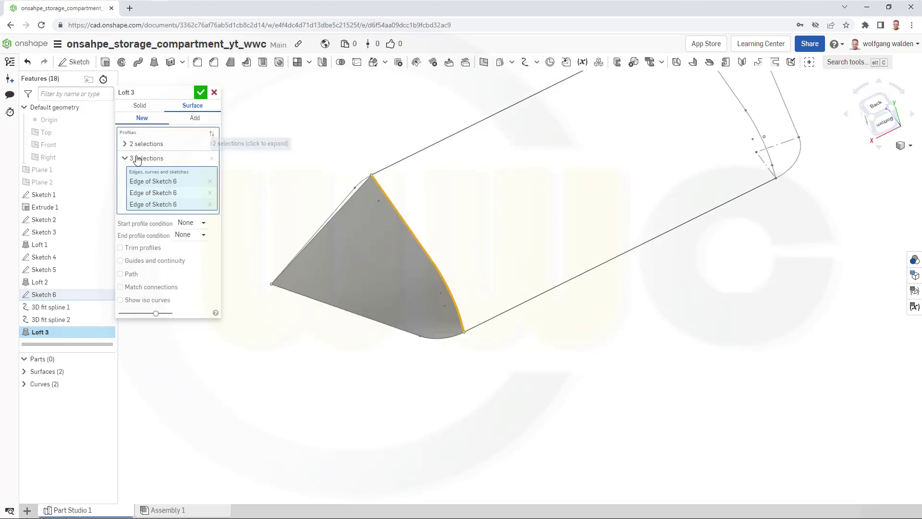
{"action": "left_click", "coordinate": [135, 158]}
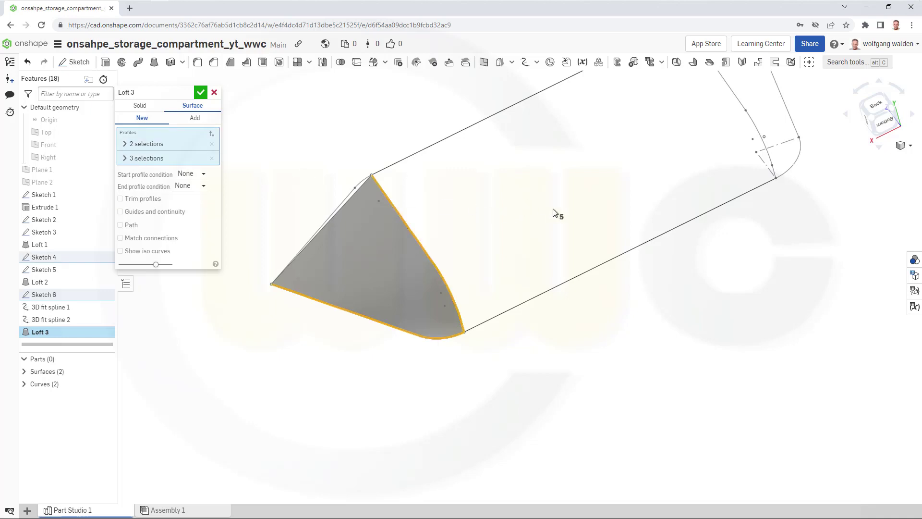
Step: Combine Sketch 1's long line, arc and short end line as the loft's third profile
{"action": "middle_click_drag", "start_coordinate": [555, 213], "coordinate": [478, 360]}
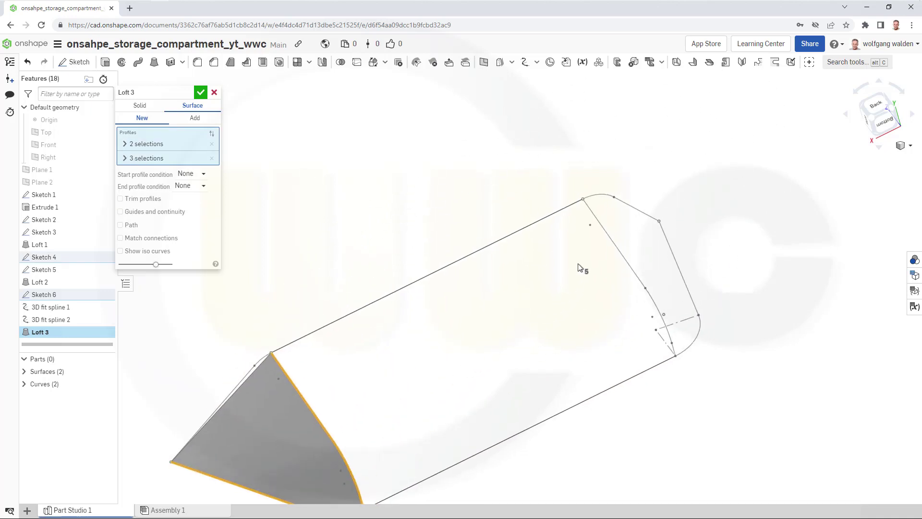
{"action": "left_click", "coordinate": [609, 235]}
{"action": "left_click", "coordinate": [158, 172]}
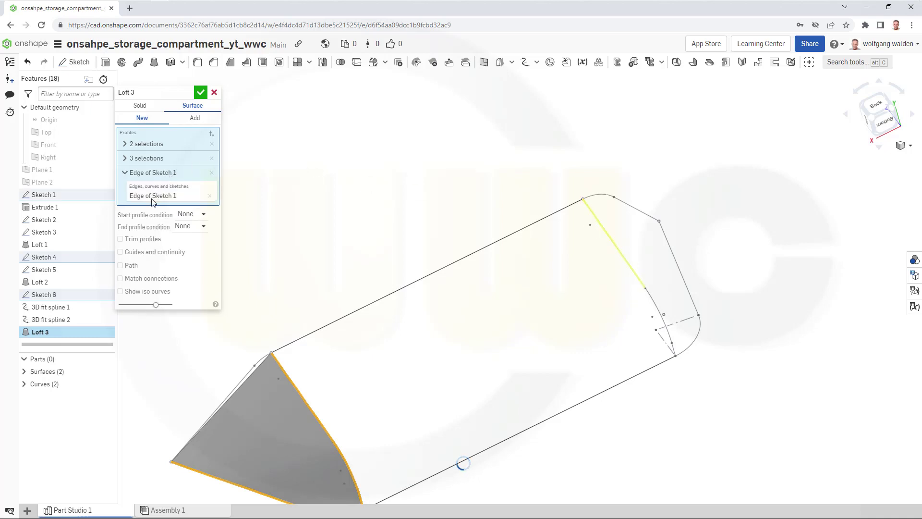
{"action": "left_click", "coordinate": [152, 197]}
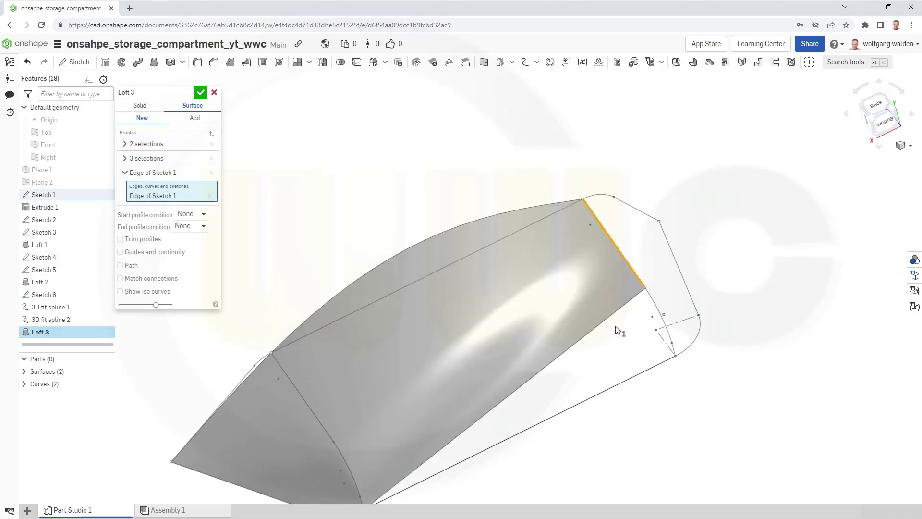
{"action": "left_click", "coordinate": [651, 297]}
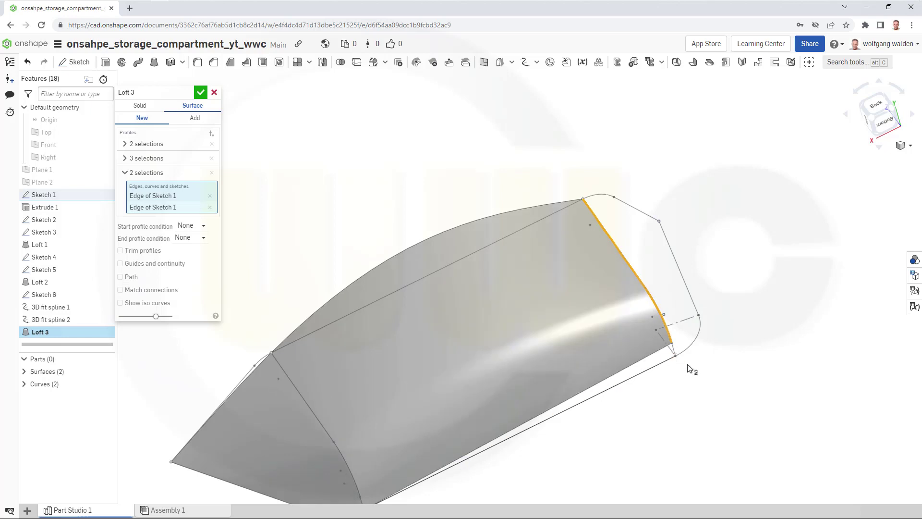
{"action": "scroll", "coordinate": [684, 362], "scroll_direction": "up", "scroll_amount": 3}
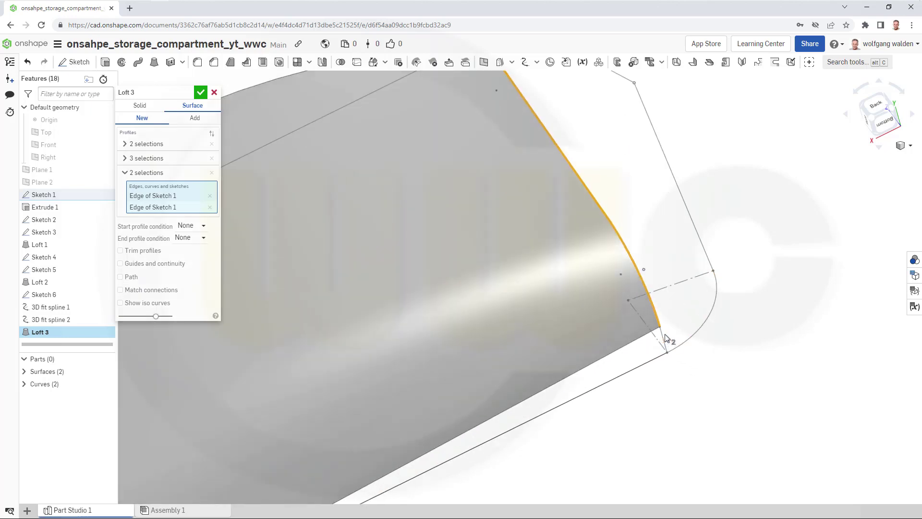
{"action": "scroll", "coordinate": [663, 339], "scroll_direction": "up", "scroll_amount": 2}
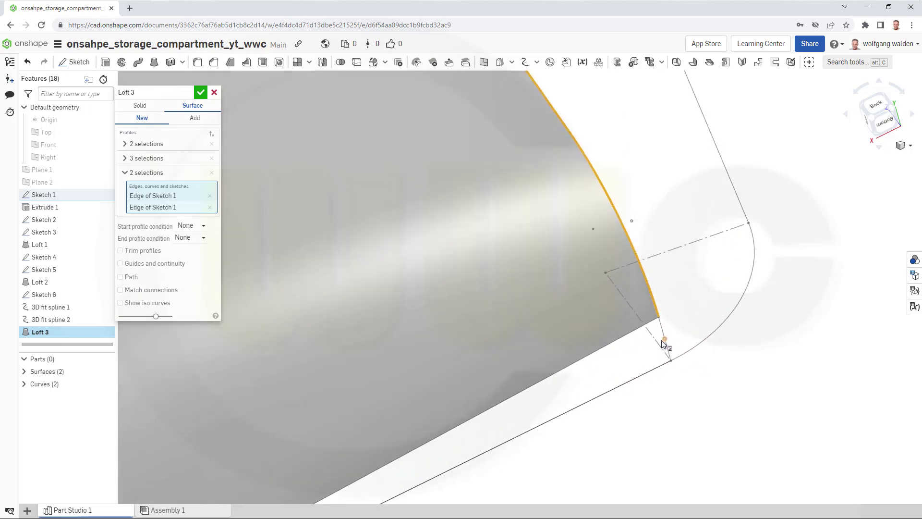
{"action": "left_click", "coordinate": [664, 328]}
{"action": "scroll", "coordinate": [688, 334], "scroll_direction": "down", "scroll_amount": 3}
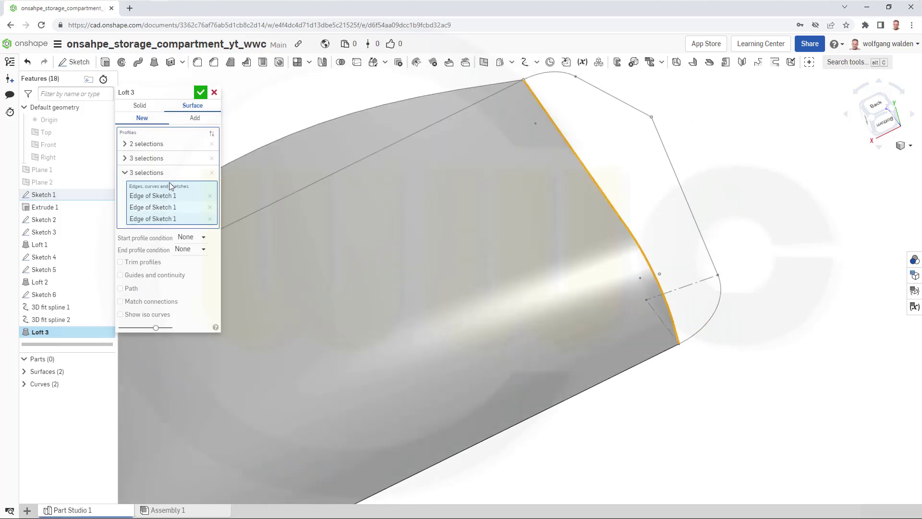
{"action": "left_click", "coordinate": [126, 174]}
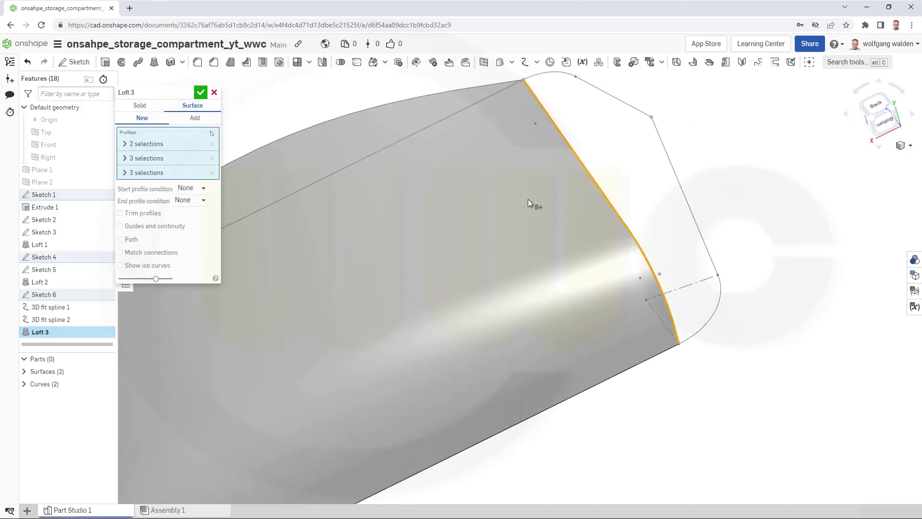
Step: Combine Sketch 2's straight line and adjoining arc as the fourth loft profile, and enable guides and continuity
{"action": "left_click", "coordinate": [663, 141]}
{"action": "left_click", "coordinate": [160, 187]}
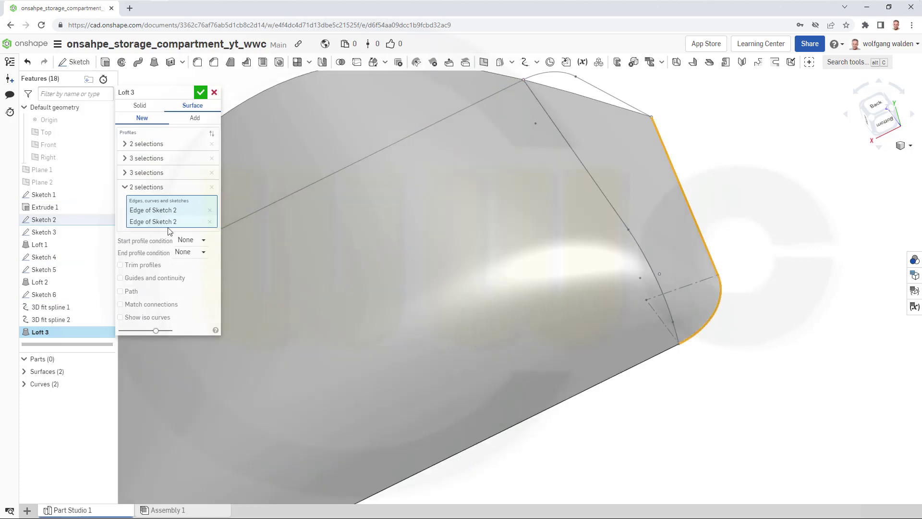
{"action": "left_click", "coordinate": [125, 186]}
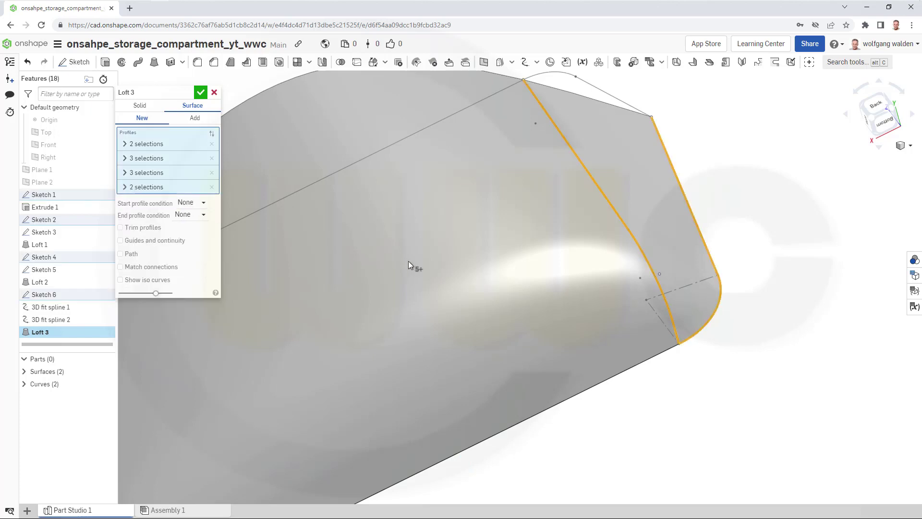
{"action": "scroll", "coordinate": [494, 293], "scroll_direction": "down", "scroll_amount": 3}
{"action": "right_click_drag", "start_coordinate": [384, 265], "coordinate": [424, 303]}
{"action": "right_click_drag", "start_coordinate": [387, 272], "coordinate": [637, 350]}
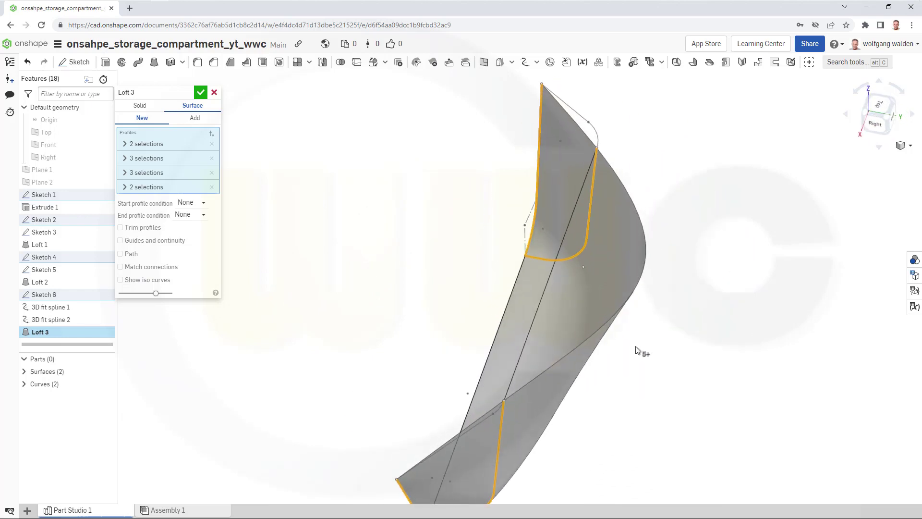
{"action": "left_click", "coordinate": [123, 241]}
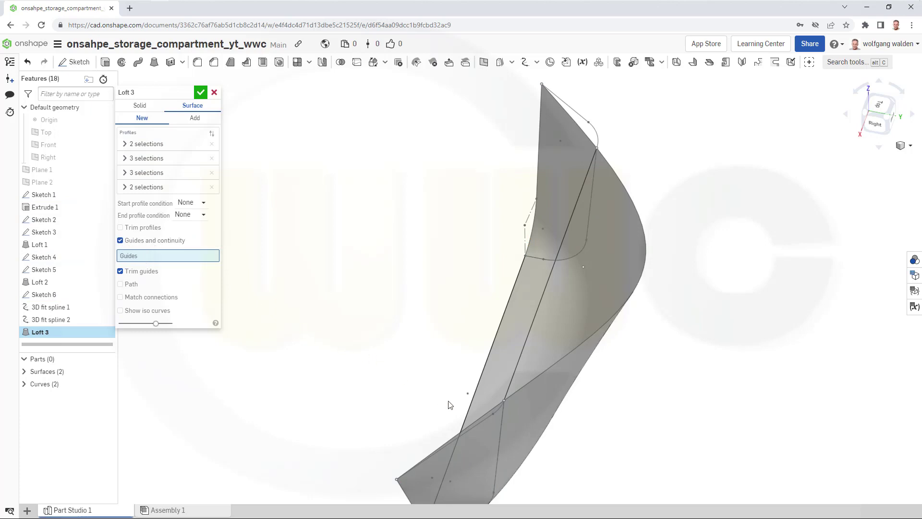
{"action": "right_click_drag", "start_coordinate": [438, 382], "coordinate": [437, 402]}
{"action": "left_click", "coordinate": [431, 379]}
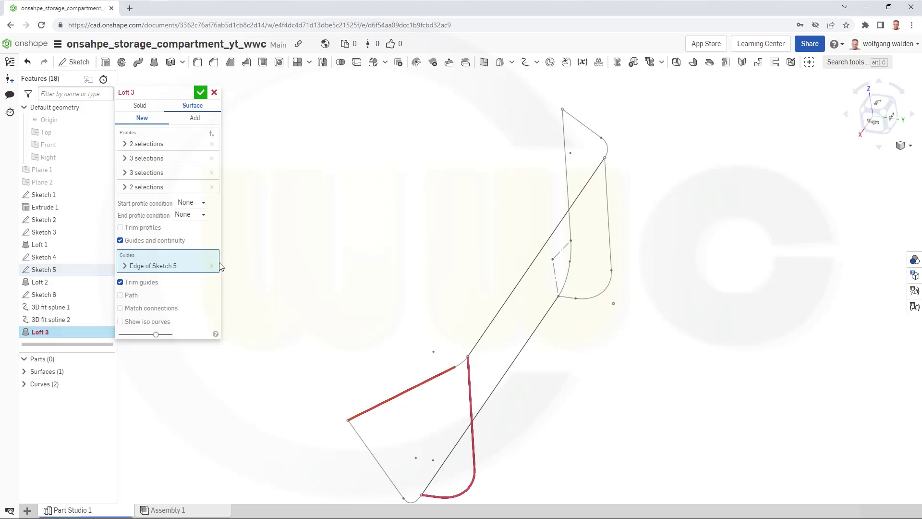
{"action": "left_click", "coordinate": [212, 267]}
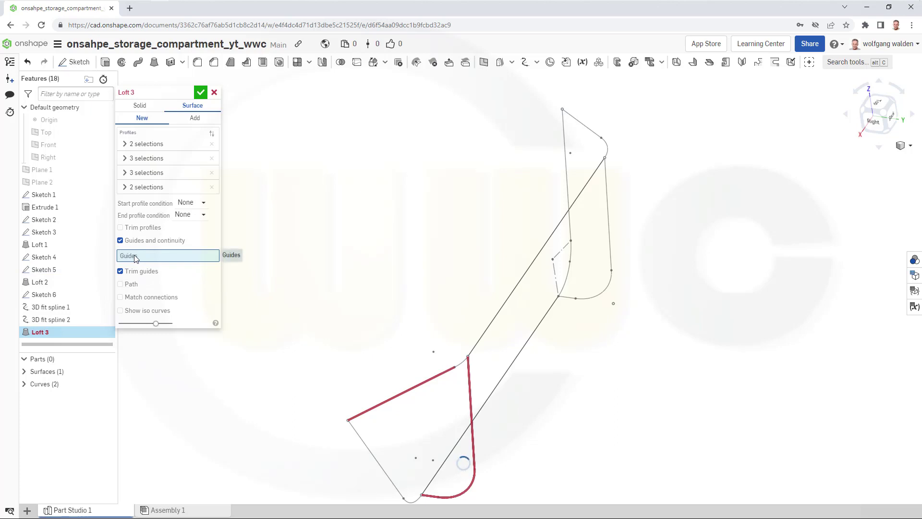
Step: Build one loft guide chain from Sketch 5's line and arc, 3D fit spline 1, and Sketch 3's arc and line
{"action": "right_click_drag", "start_coordinate": [397, 354], "coordinate": [440, 354]}
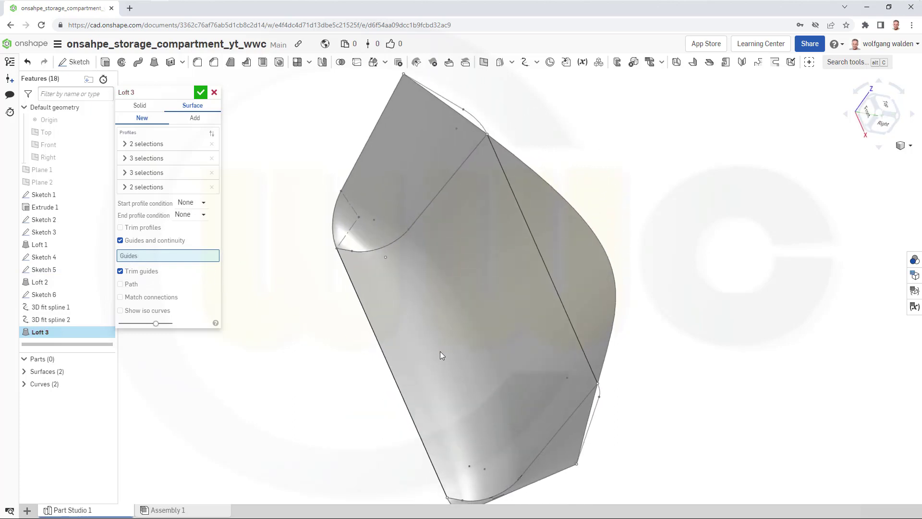
{"action": "left_click", "coordinate": [595, 423]}
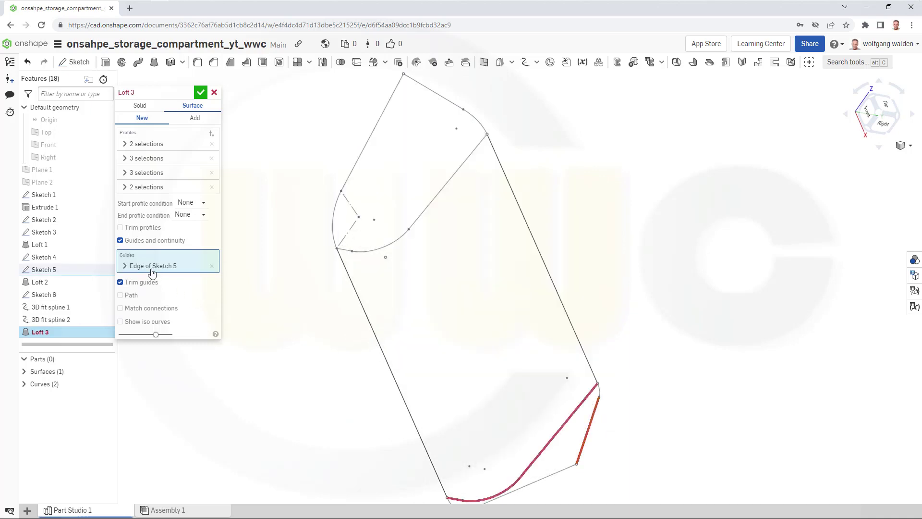
{"action": "left_click", "coordinate": [151, 268]}
{"action": "left_click", "coordinate": [151, 287]}
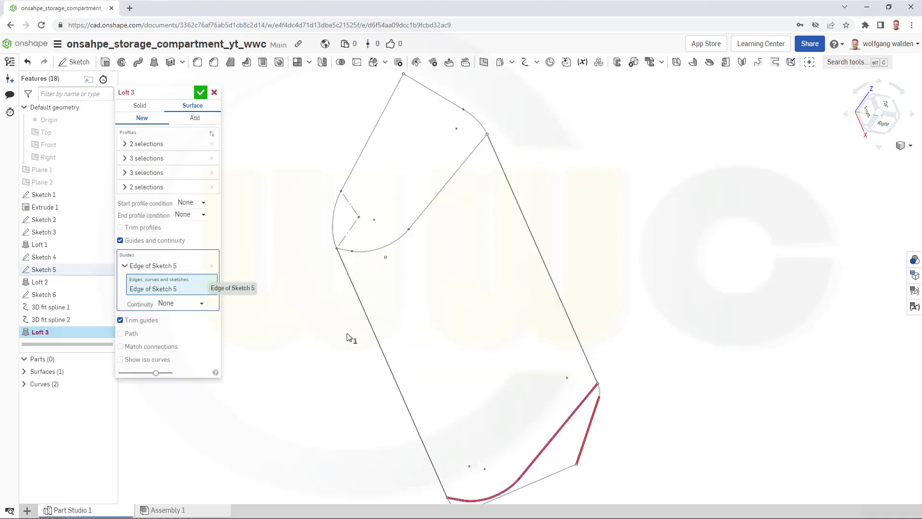
{"action": "right_click_drag", "start_coordinate": [650, 448], "coordinate": [563, 451]}
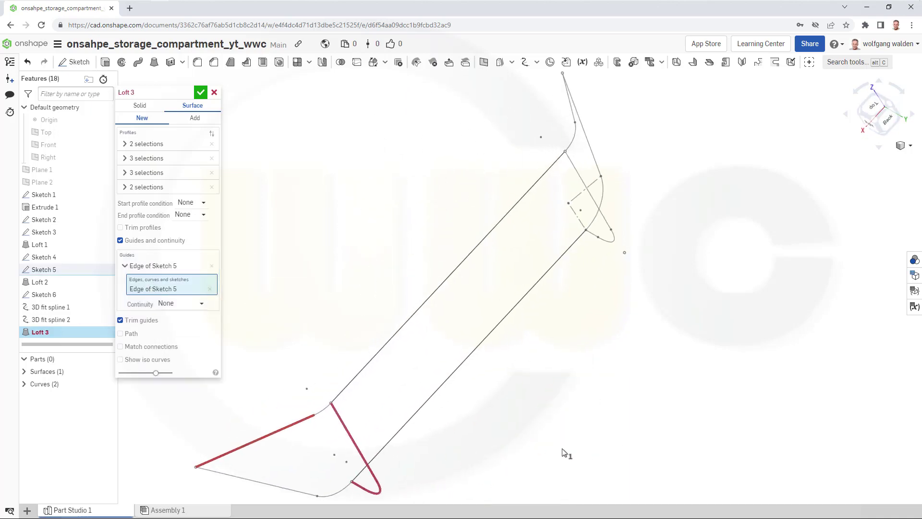
{"action": "left_click", "coordinate": [321, 416]}
{"action": "left_click", "coordinate": [375, 355]}
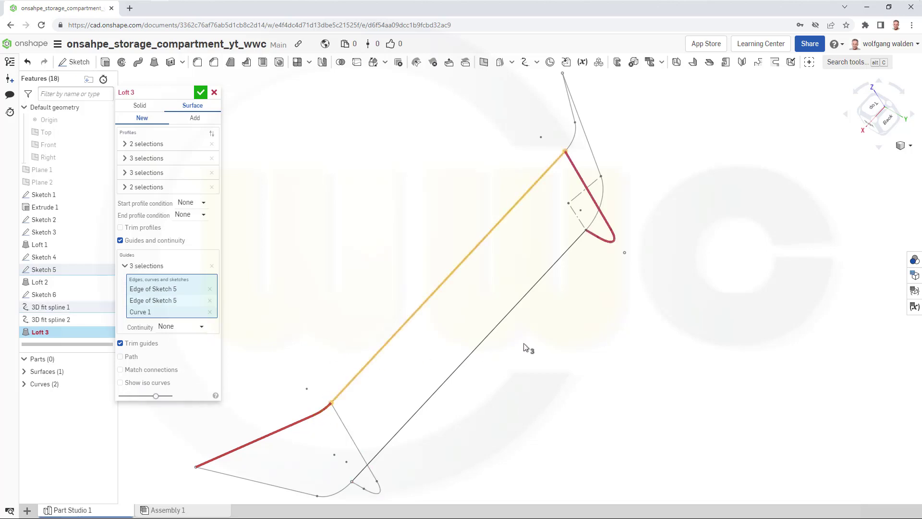
{"action": "left_click", "coordinate": [569, 145]}
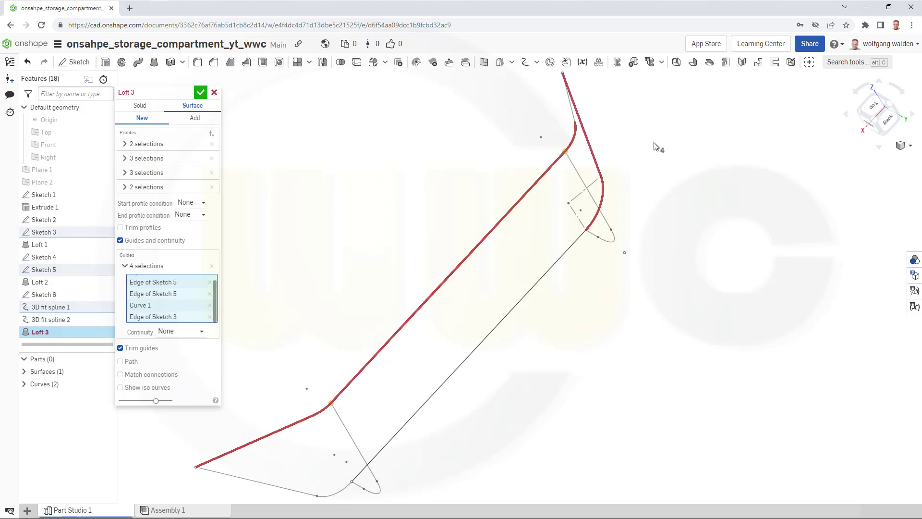
{"action": "mouse_move", "coordinate": [650, 149]}
{"action": "right_mouse_down"}
{"action": "mouse_move", "coordinate": [636, 173]}
{"action": "mouse_move", "coordinate": [582, 190]}
{"action": "right_mouse_up"}
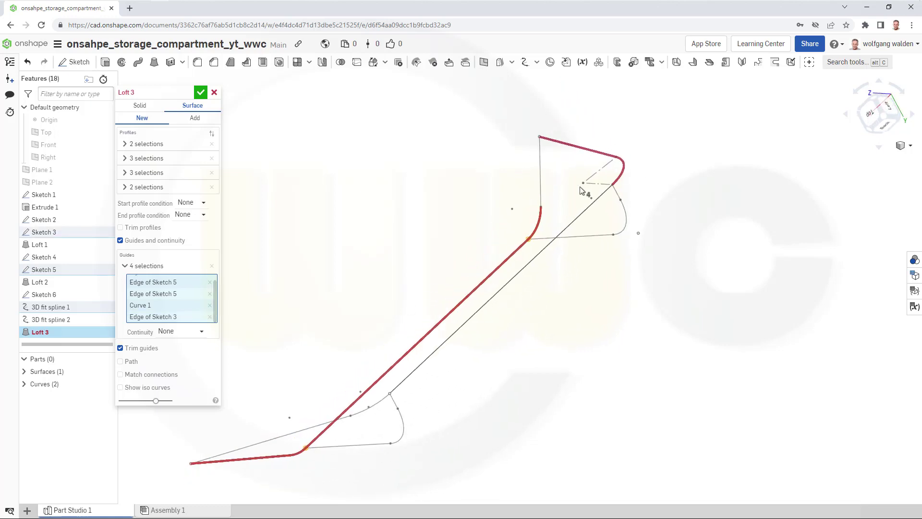
{"action": "left_click", "coordinate": [541, 188]}
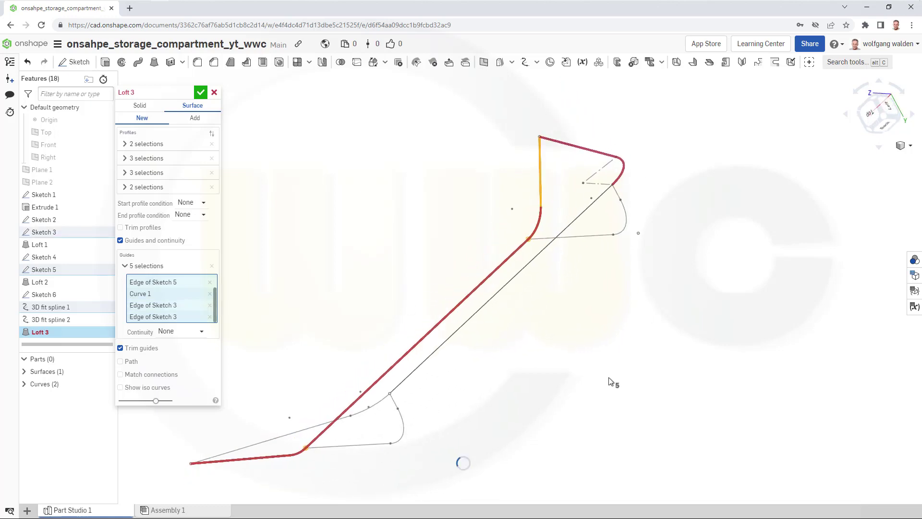
{"action": "right_click_drag", "start_coordinate": [588, 381], "coordinate": [584, 247]}
{"action": "left_click", "coordinate": [146, 267]}
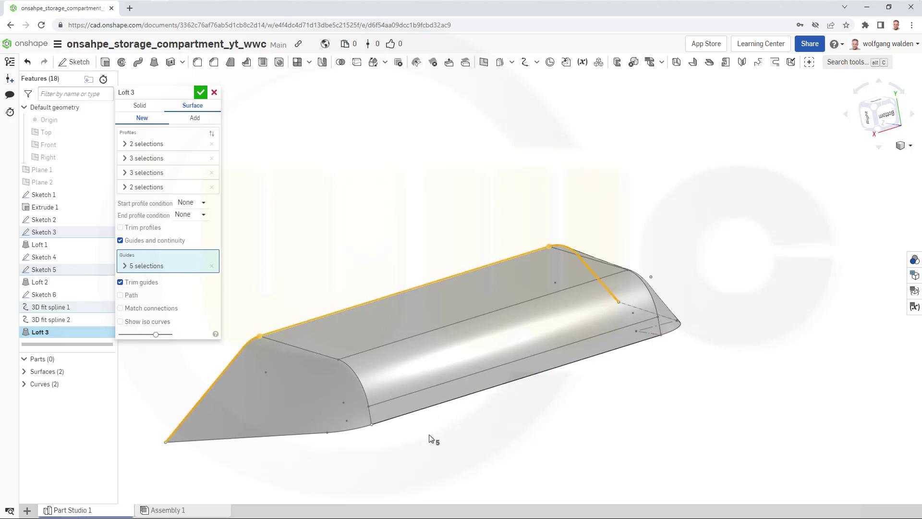
{"action": "left_click", "coordinate": [410, 417]}
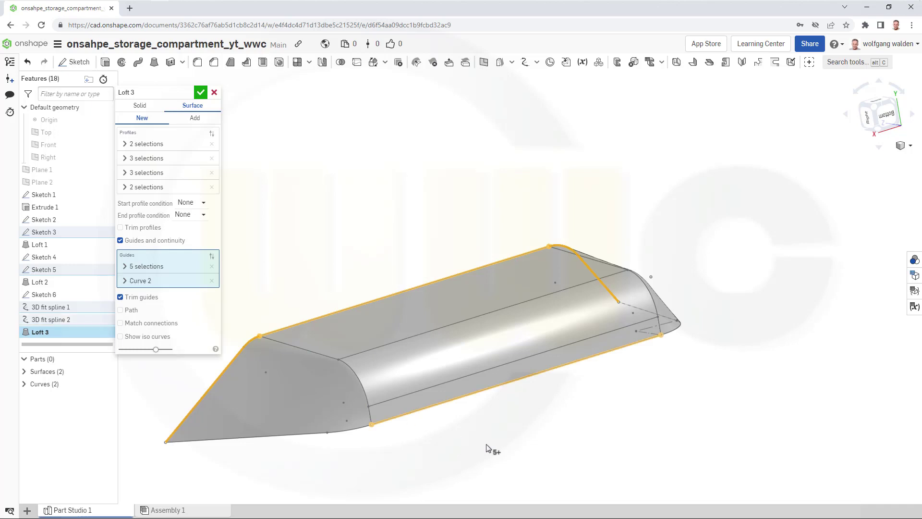
{"action": "left_click", "coordinate": [212, 281]}
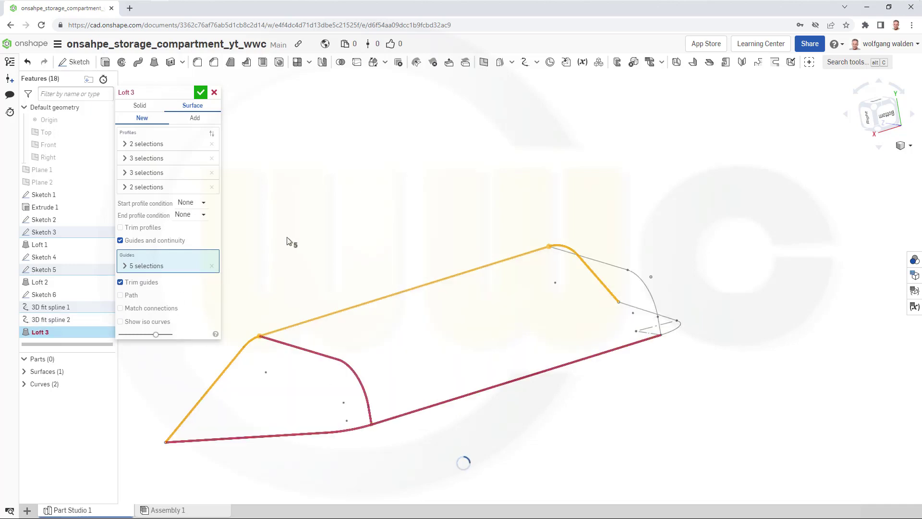
{"action": "right_click_drag", "start_coordinate": [350, 239], "coordinate": [396, 257]}
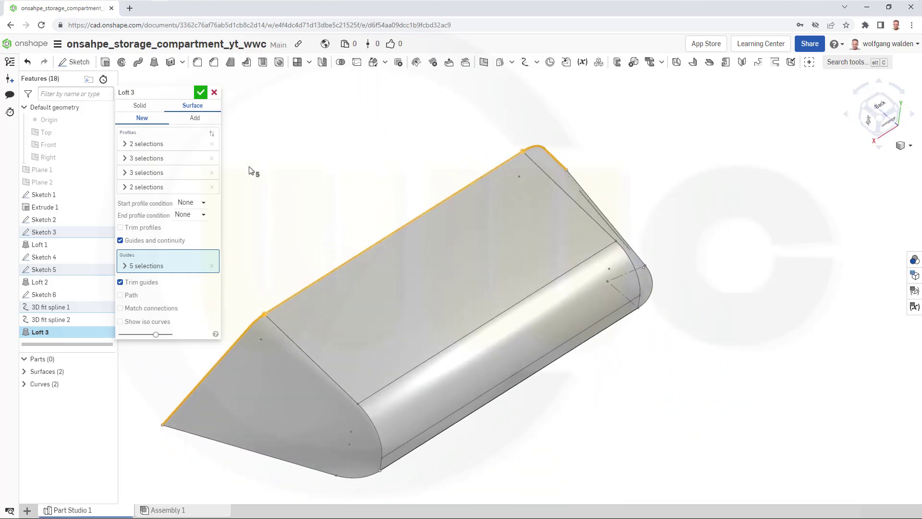
Step: Complete the four-profile surface loft and hide the surface it produced
{"action": "left_click", "coordinate": [200, 92]}
{"action": "right_click_drag", "start_coordinate": [321, 179], "coordinate": [648, 376]}
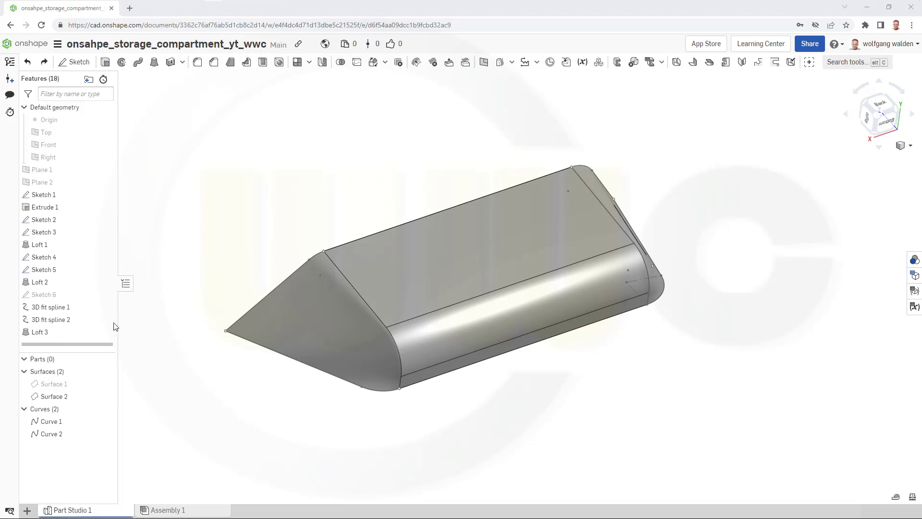
{"action": "left_click", "coordinate": [106, 395]}
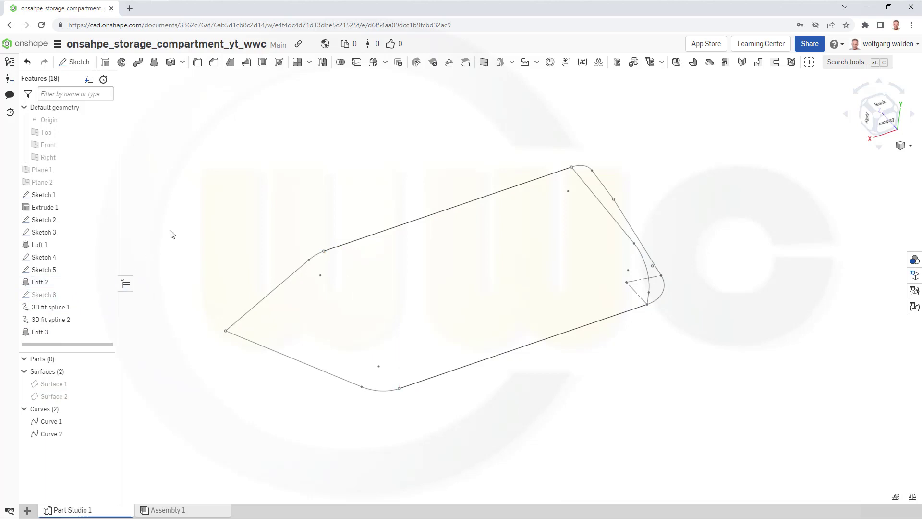
Step: Show Sketch 6 and join Sketch 4's line and arc, 3D fit spline 2, and Sketch 2's arc and line into one composite curve
{"action": "left_click", "coordinate": [106, 294]}
{"action": "right_click_drag", "start_coordinate": [245, 202], "coordinate": [249, 221]}
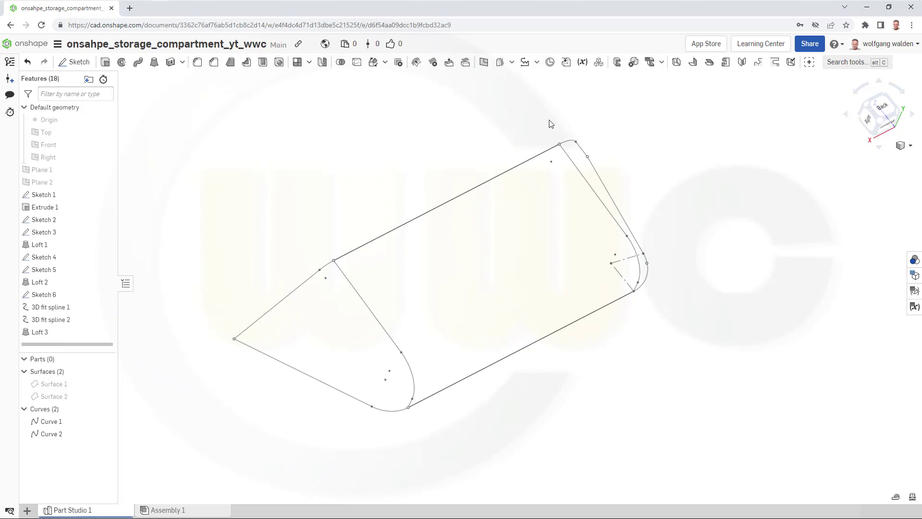
{"action": "left_click", "coordinate": [525, 63]}
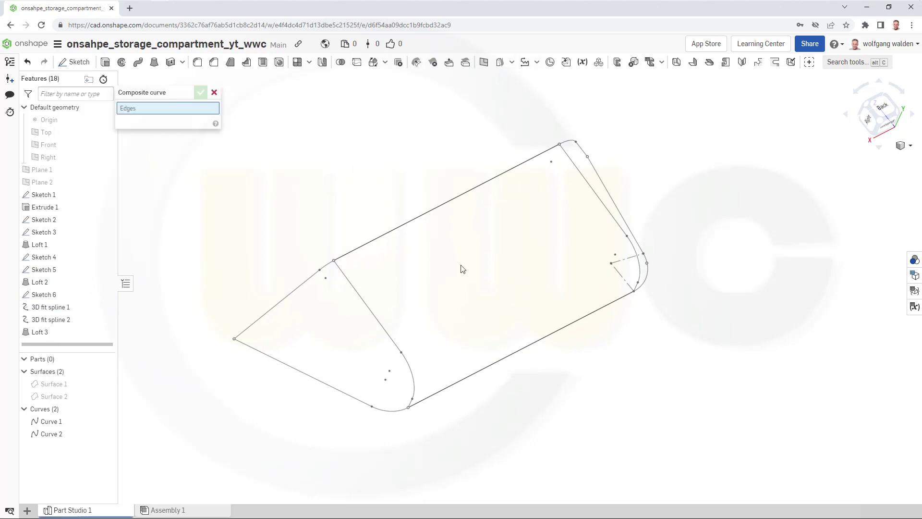
{"action": "left_click", "coordinate": [291, 368]}
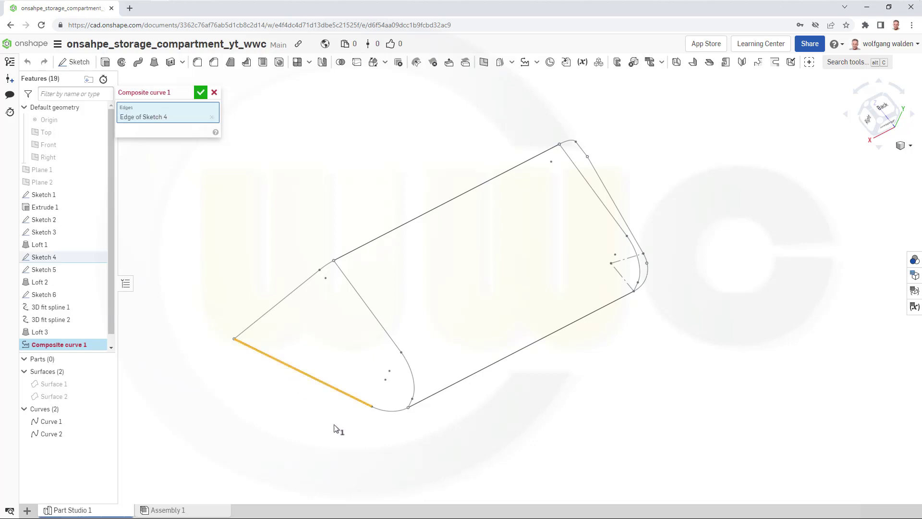
{"action": "left_click", "coordinate": [388, 415]}
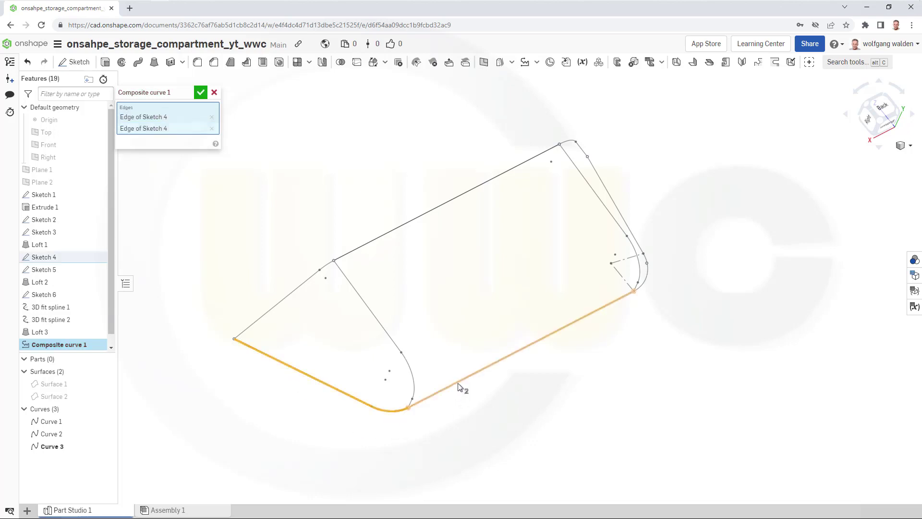
{"action": "left_click", "coordinate": [459, 386]}
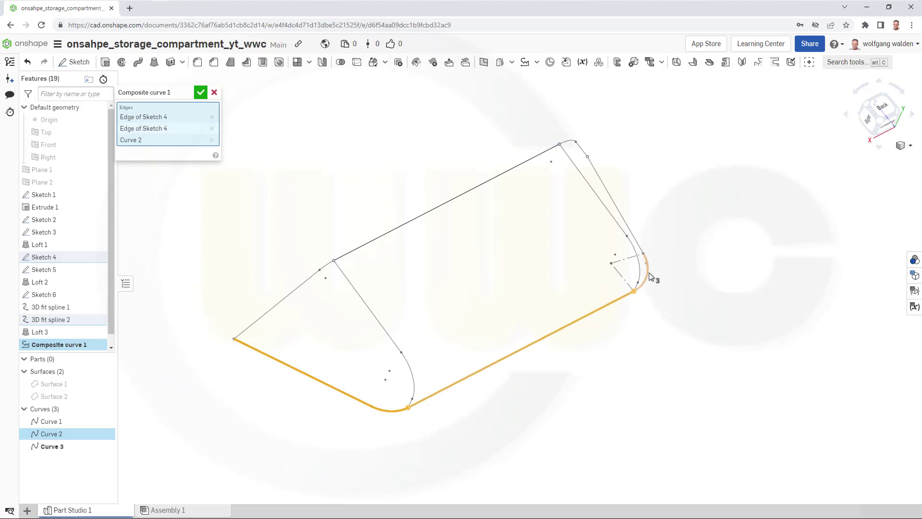
{"action": "left_click", "coordinate": [650, 276]}
{"action": "left_click", "coordinate": [616, 206]}
{"action": "left_click", "coordinate": [202, 93]}
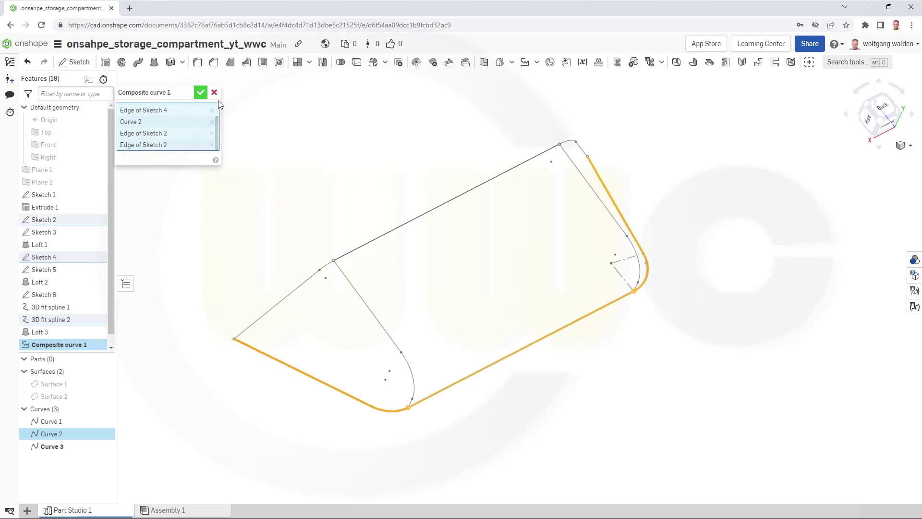
Step: Join Sketch 5's line and arc, 3D fit spline 1, and Sketch 3's arc and line into a second composite curve
{"action": "left_click", "coordinate": [525, 62]}
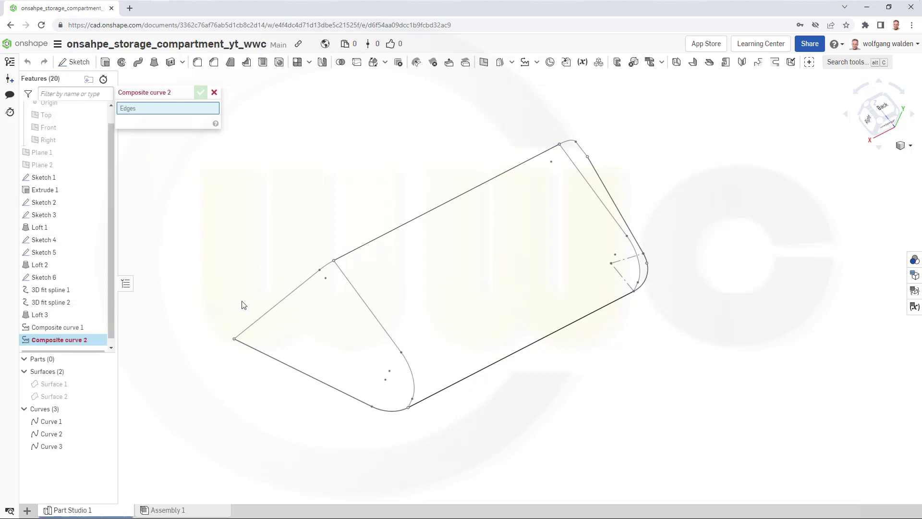
{"action": "left_click", "coordinate": [248, 328]}
{"action": "left_click", "coordinate": [328, 266]}
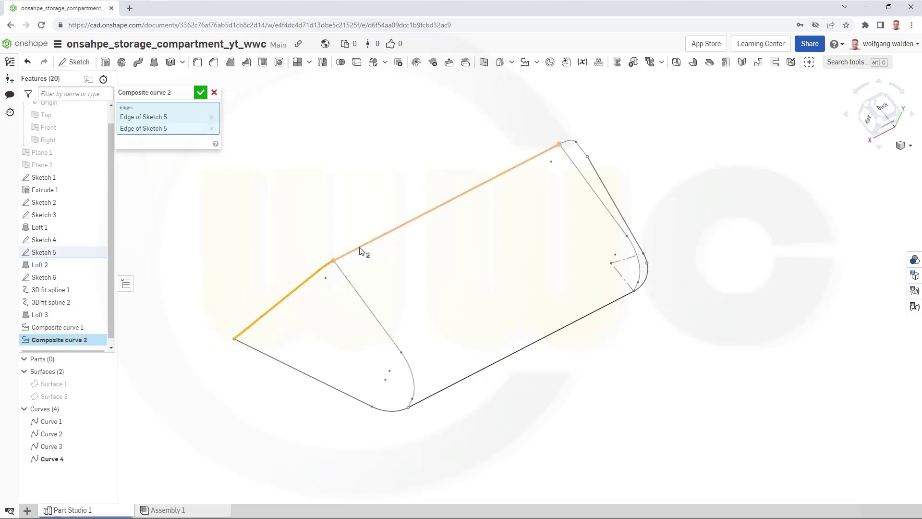
{"action": "left_click", "coordinate": [359, 247]}
{"action": "mouse_move", "coordinate": [490, 243]}
{"action": "right_mouse_down"}
{"action": "mouse_move", "coordinate": [489, 256]}
{"action": "mouse_move", "coordinate": [570, 208]}
{"action": "right_mouse_up"}
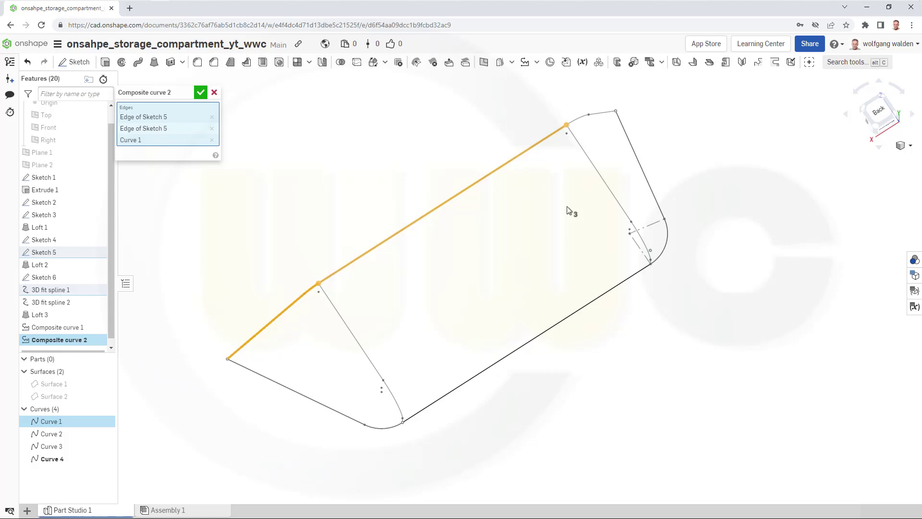
{"action": "left_click", "coordinate": [582, 117]}
{"action": "left_click", "coordinate": [603, 114]}
{"action": "left_click", "coordinate": [201, 92]}
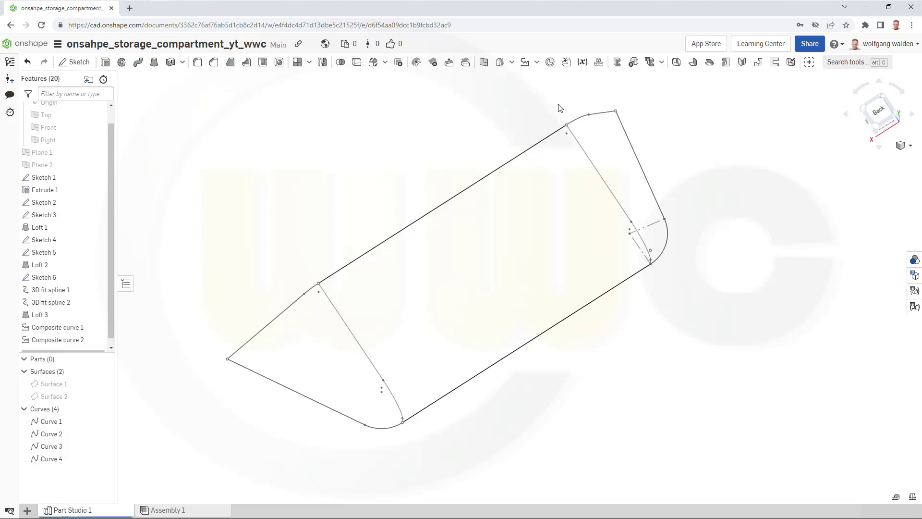
Step: Create a composite curve from Sketch 6's long line, arc and short end line
{"action": "left_click", "coordinate": [526, 61]}
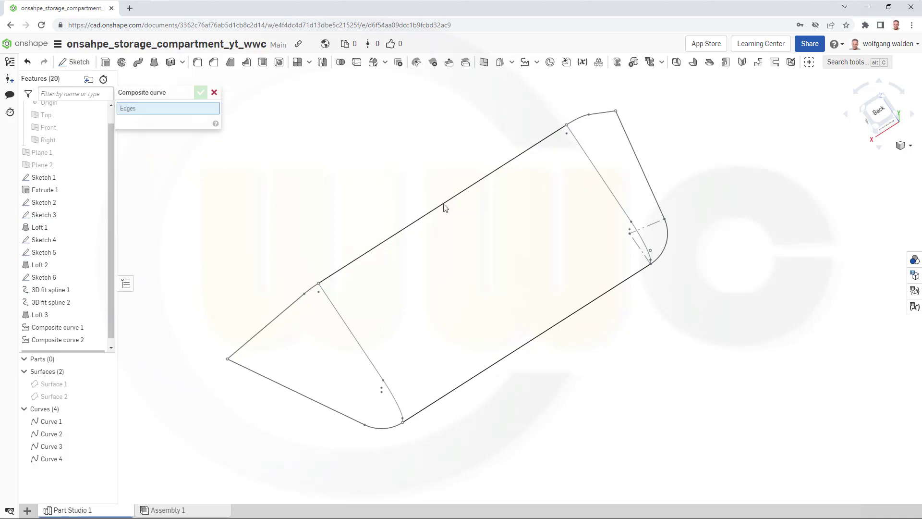
{"action": "left_click", "coordinate": [354, 336]}
{"action": "left_click", "coordinate": [395, 402]}
{"action": "mouse_move", "coordinate": [417, 426]}
{"action": "right_mouse_down"}
{"action": "mouse_move", "coordinate": [442, 428]}
{"action": "mouse_move", "coordinate": [440, 379]}
{"action": "right_mouse_up"}
{"action": "left_click", "coordinate": [418, 323]}
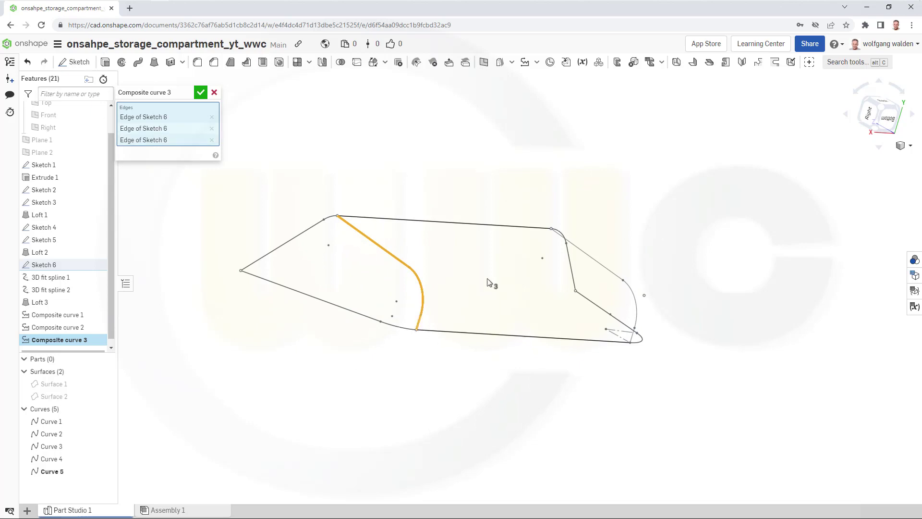
{"action": "left_click", "coordinate": [202, 93]}
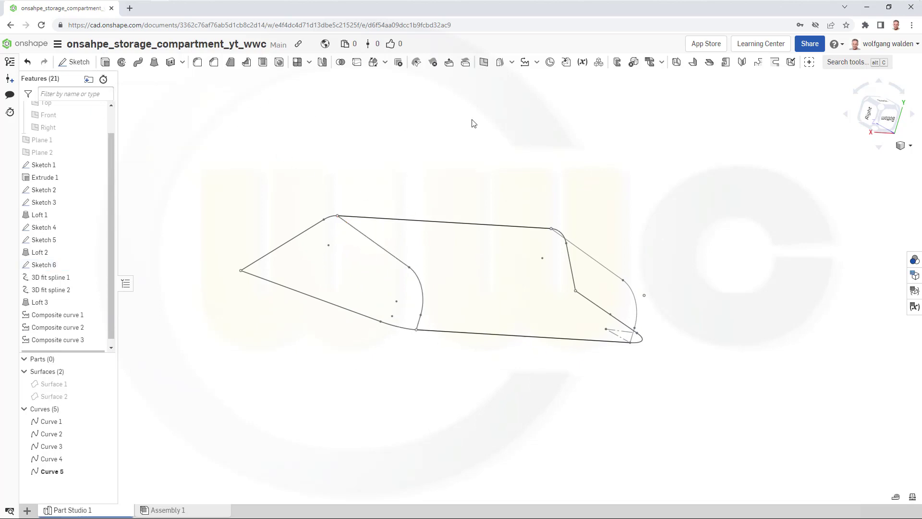
Step: Create a composite curve from Sketch 1's long line, arc and short end line
{"action": "left_click", "coordinate": [597, 262]}
{"action": "left_click", "coordinate": [634, 294]}
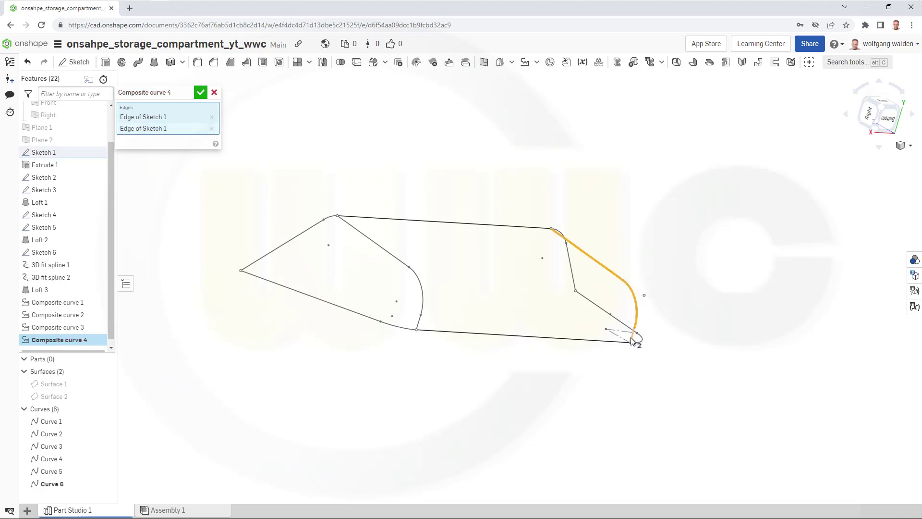
{"action": "left_click", "coordinate": [634, 341]}
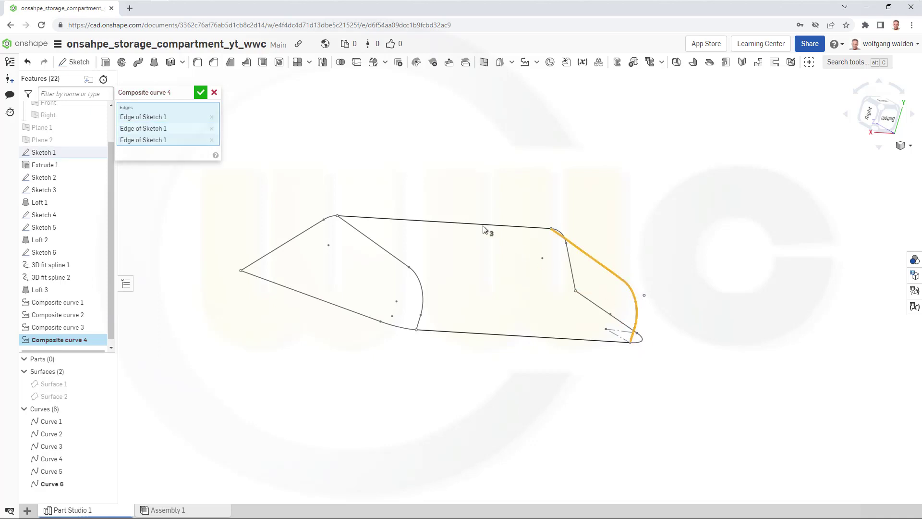
{"action": "left_click", "coordinate": [199, 93]}
Step: Set up a new surface loft with Curve 3 and Curve 4, the two long outline composite curves, as its profiles
{"action": "right_click_drag", "start_coordinate": [313, 186], "coordinate": [292, 203]}
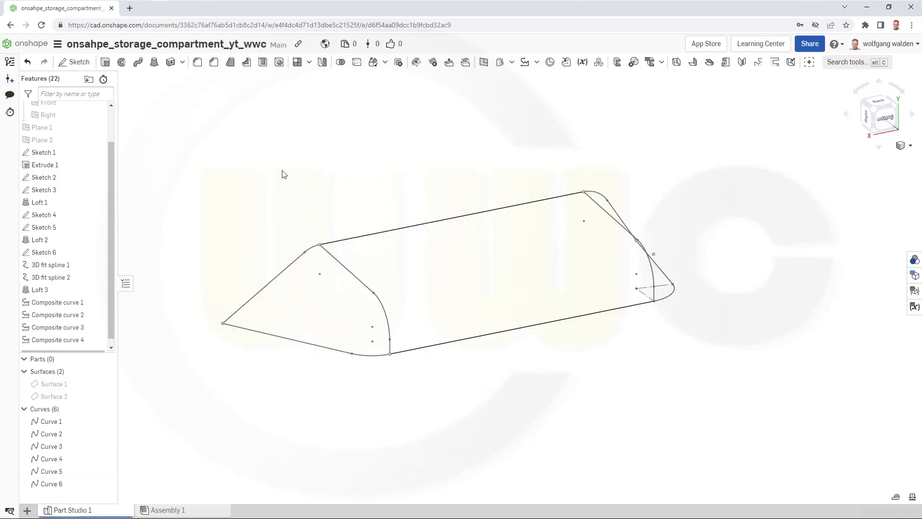
{"action": "left_click", "coordinate": [154, 62]}
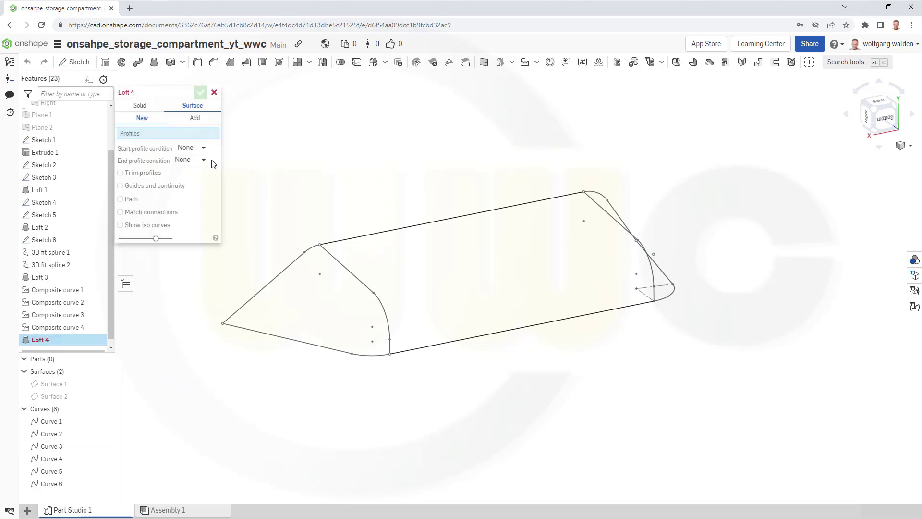
{"action": "left_click", "coordinate": [63, 447]}
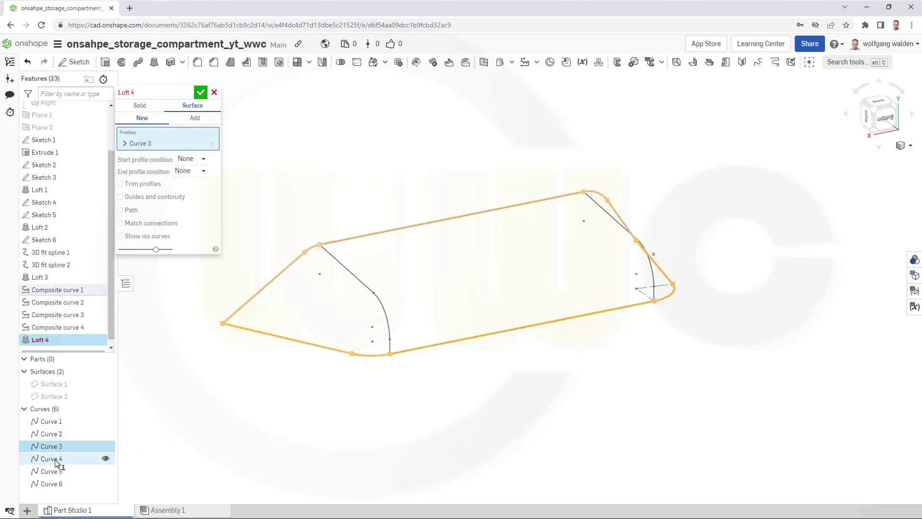
{"action": "left_click", "coordinate": [56, 460]}
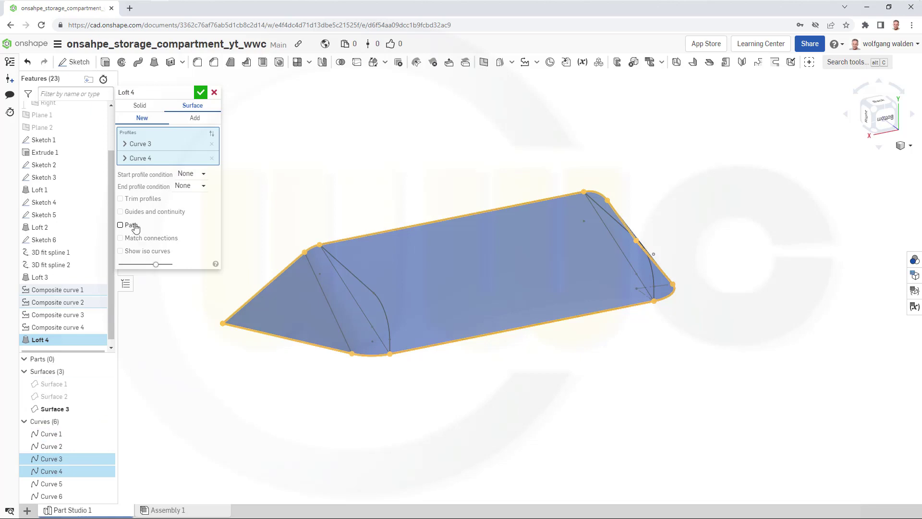
Step: Enable guides and continuity with Curve 5 and Curve 6 as the guides, and complete the surface loft
{"action": "left_click", "coordinate": [121, 211]}
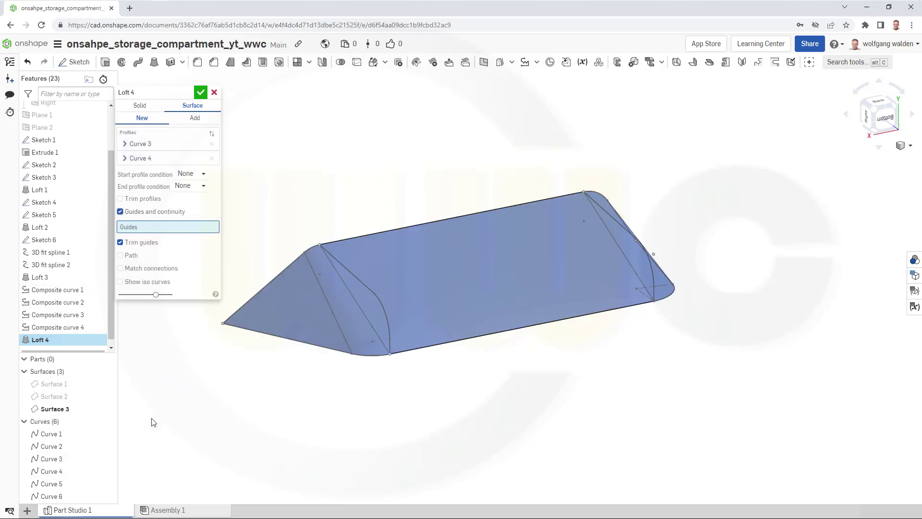
{"action": "left_click", "coordinate": [52, 483]}
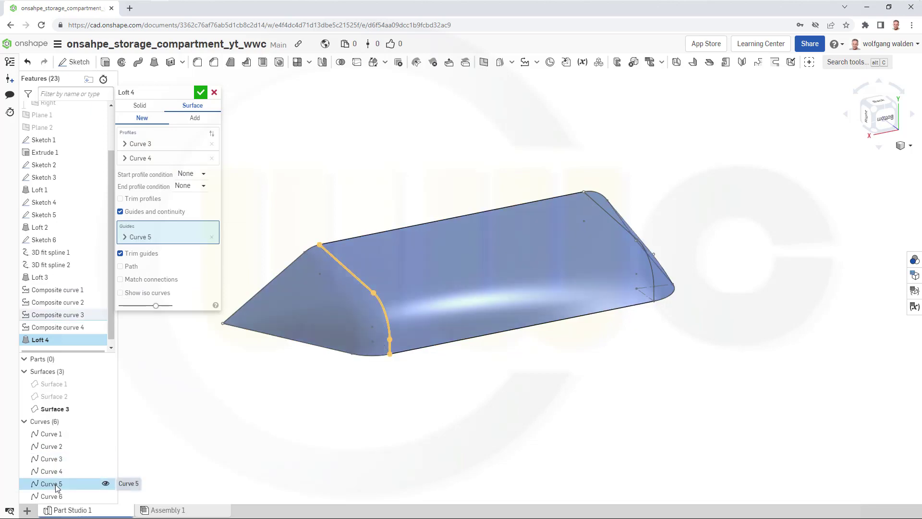
{"action": "left_click", "coordinate": [54, 496]}
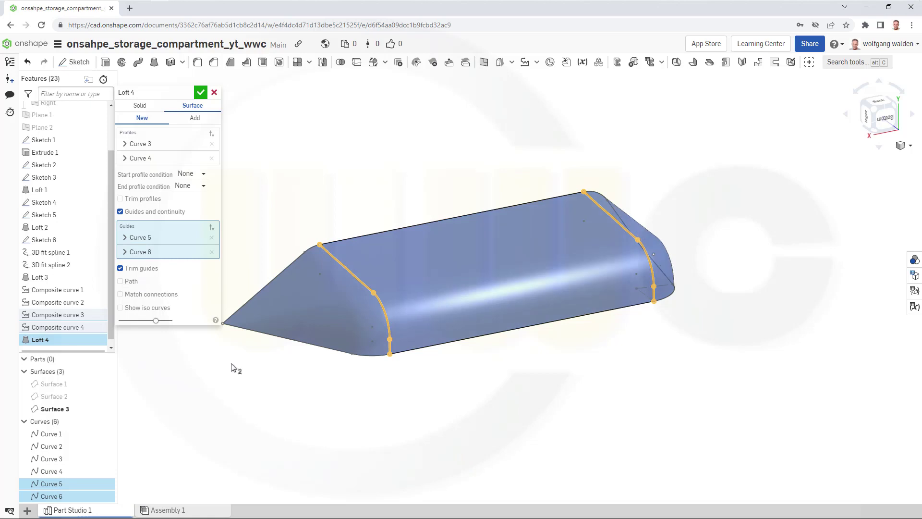
{"action": "left_click", "coordinate": [201, 92]}
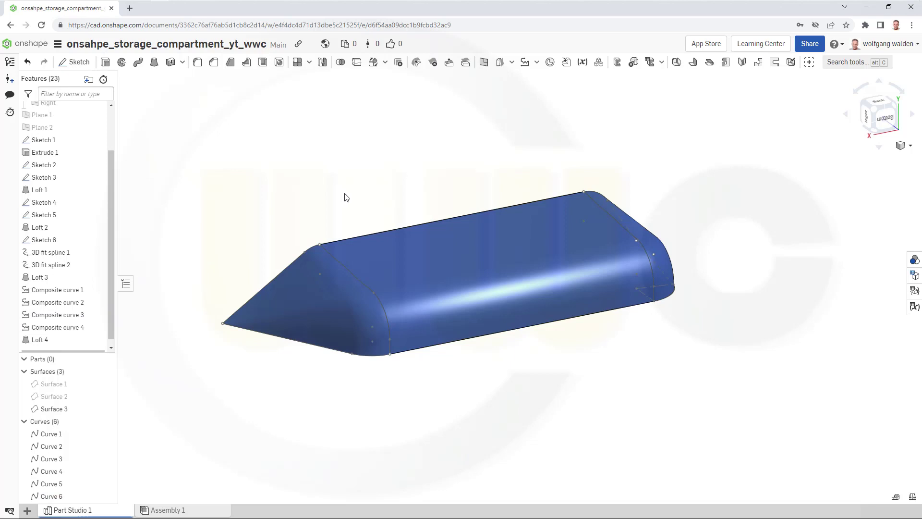
{"action": "mouse_move", "coordinate": [348, 199]}
{"action": "right_mouse_down"}
{"action": "mouse_move", "coordinate": [336, 231]}
{"action": "mouse_move", "coordinate": [341, 159]}
{"action": "mouse_move", "coordinate": [329, 207]}
{"action": "mouse_move", "coordinate": [370, 229]}
{"action": "mouse_move", "coordinate": [330, 192]}
{"action": "mouse_move", "coordinate": [354, 194]}
{"action": "mouse_move", "coordinate": [352, 208]}
{"action": "mouse_move", "coordinate": [304, 243]}
{"action": "mouse_move", "coordinate": [129, 326]}
{"action": "right_mouse_up"}
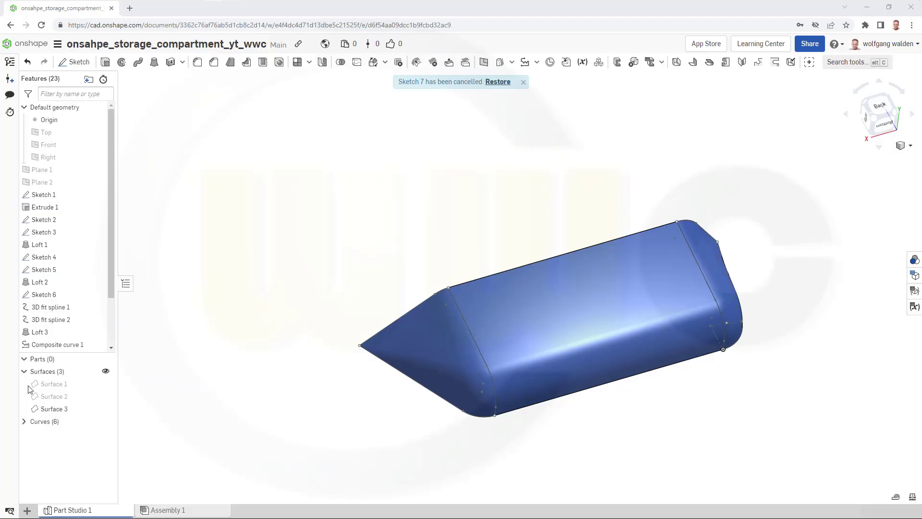
Step: Hide all curves and all sketches so only the lofted surface is displayed
{"action": "left_click", "coordinate": [24, 421]}
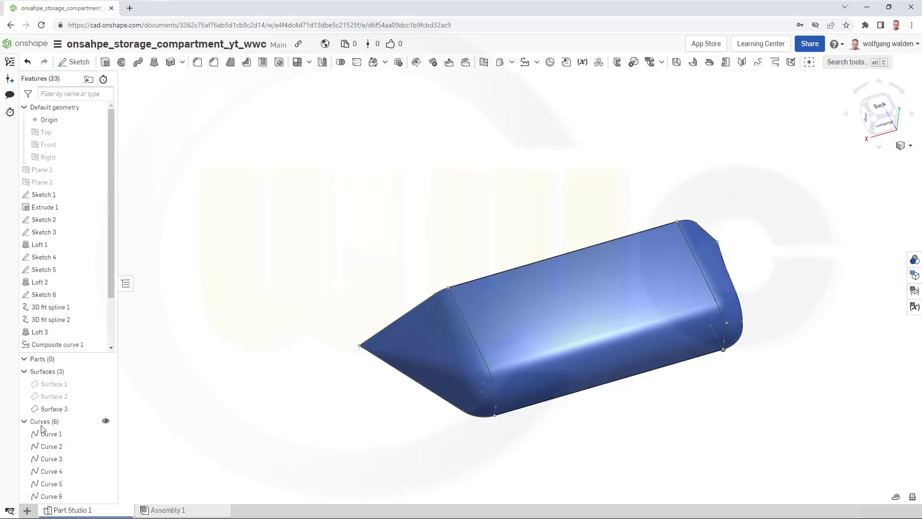
{"action": "right_click", "coordinate": [71, 435]}
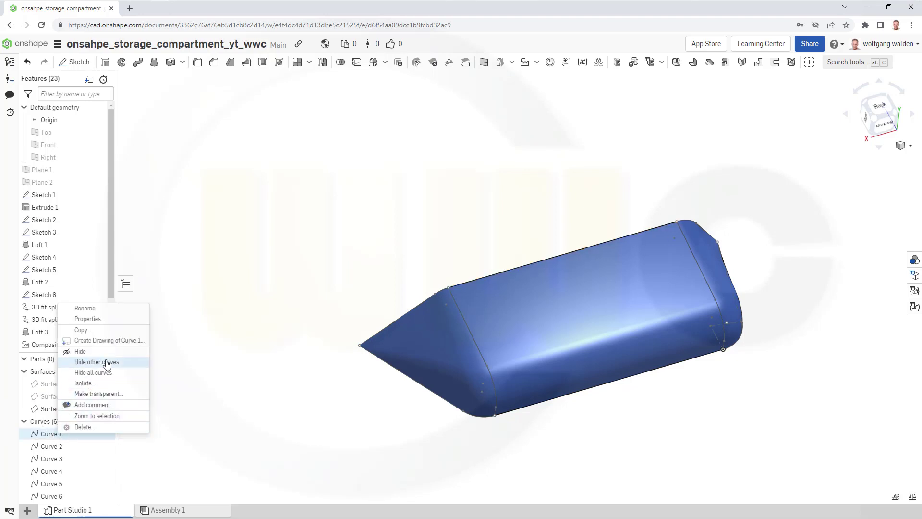
{"action": "left_click", "coordinate": [96, 373]}
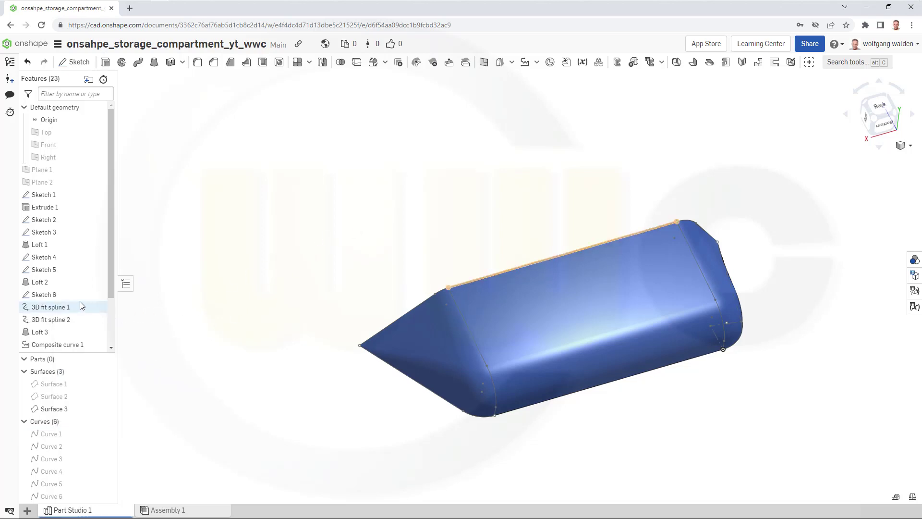
{"action": "right_click", "coordinate": [61, 297]}
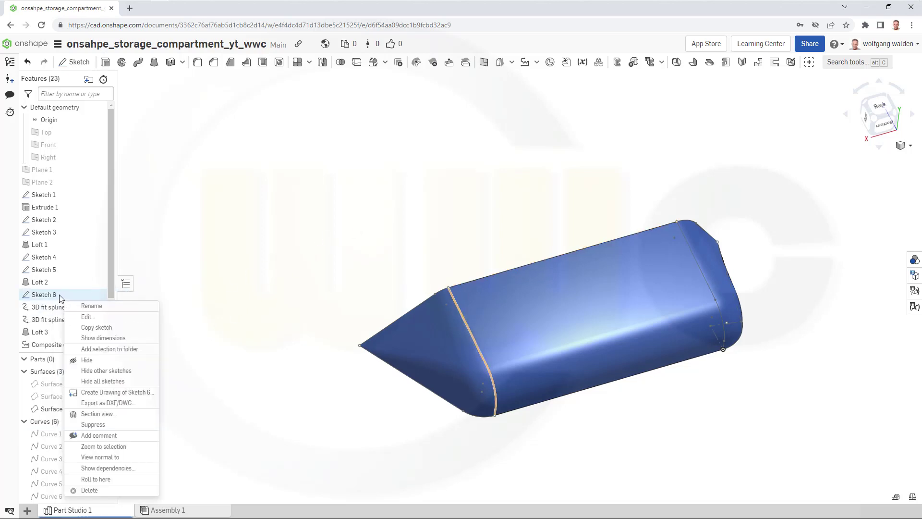
{"action": "left_click", "coordinate": [122, 377]}
{"action": "mouse_move", "coordinate": [457, 237]}
{"action": "right_mouse_down"}
{"action": "mouse_move", "coordinate": [480, 226]}
{"action": "mouse_move", "coordinate": [443, 245]}
{"action": "right_mouse_up"}
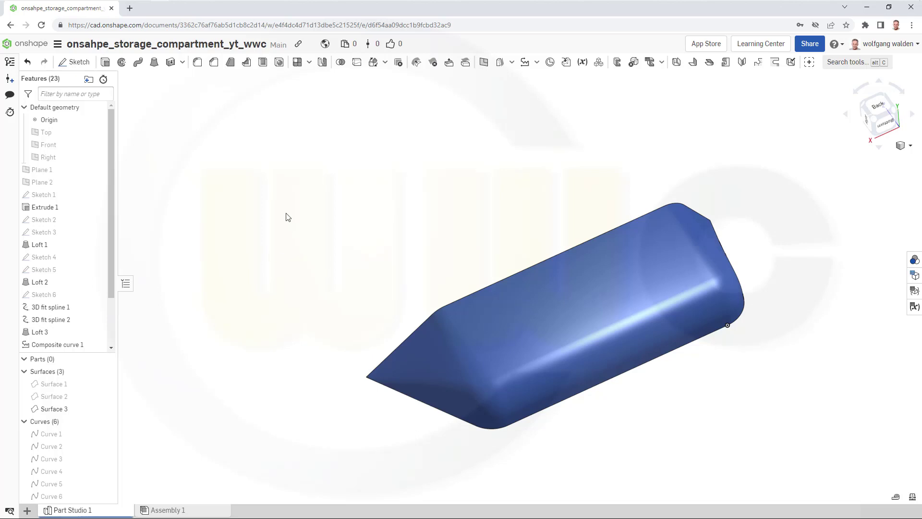
{"action": "scroll", "coordinate": [235, 212], "scroll_direction": "up", "scroll_amount": 3}
{"action": "scroll", "coordinate": [241, 231], "scroll_direction": "down", "scroll_amount": 5}
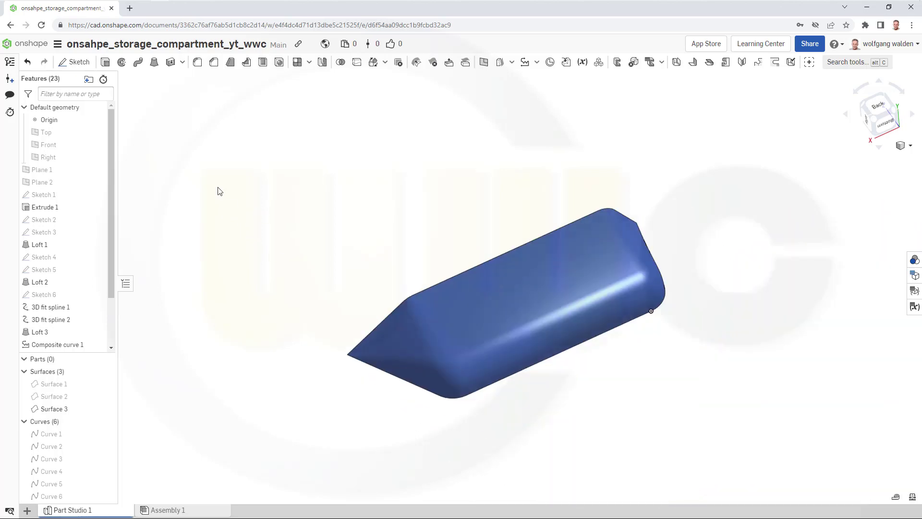
Step: Start a new sketch on the Front plane and look at it straight on from the back
{"action": "left_click", "coordinate": [77, 62]}
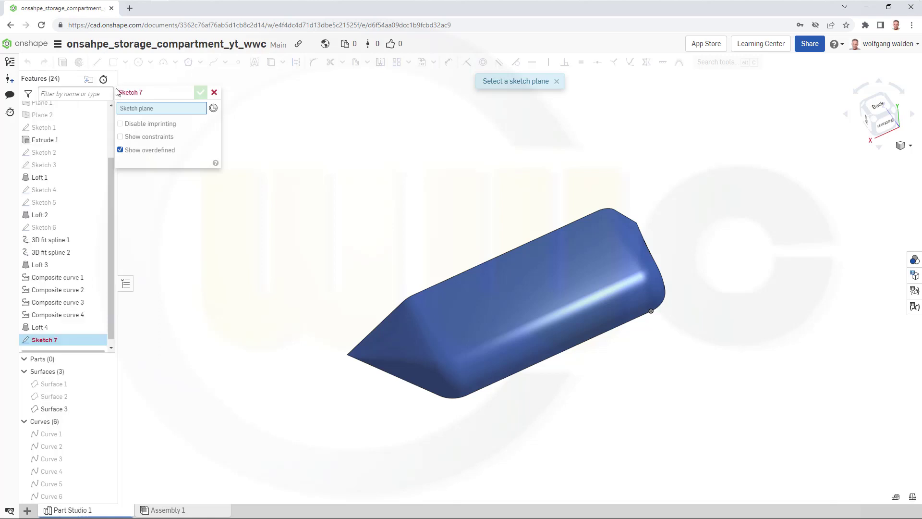
{"action": "scroll", "coordinate": [77, 159], "scroll_direction": "up", "scroll_amount": 2}
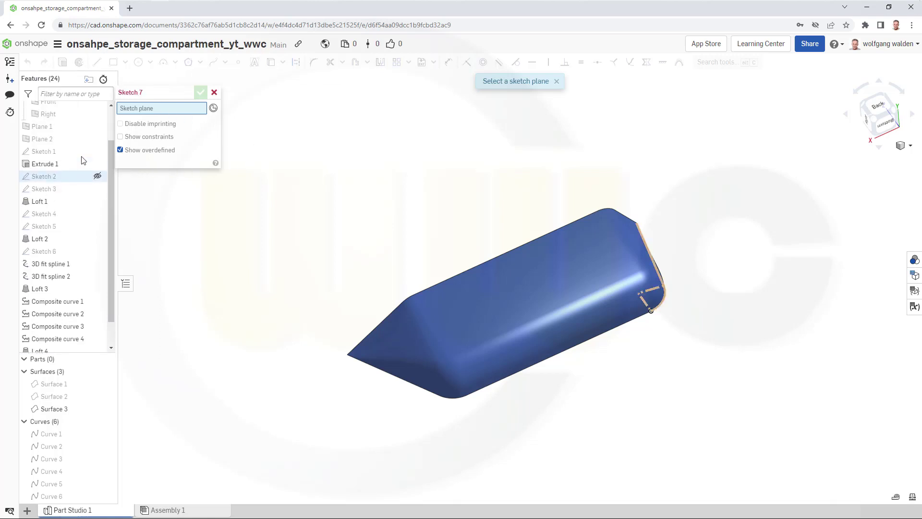
{"action": "left_click", "coordinate": [52, 127]}
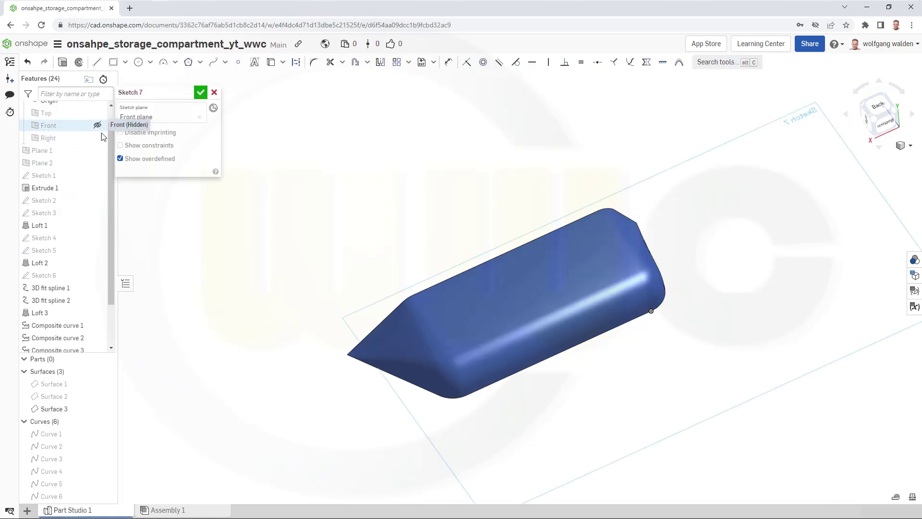
{"action": "left_click", "coordinate": [881, 111]}
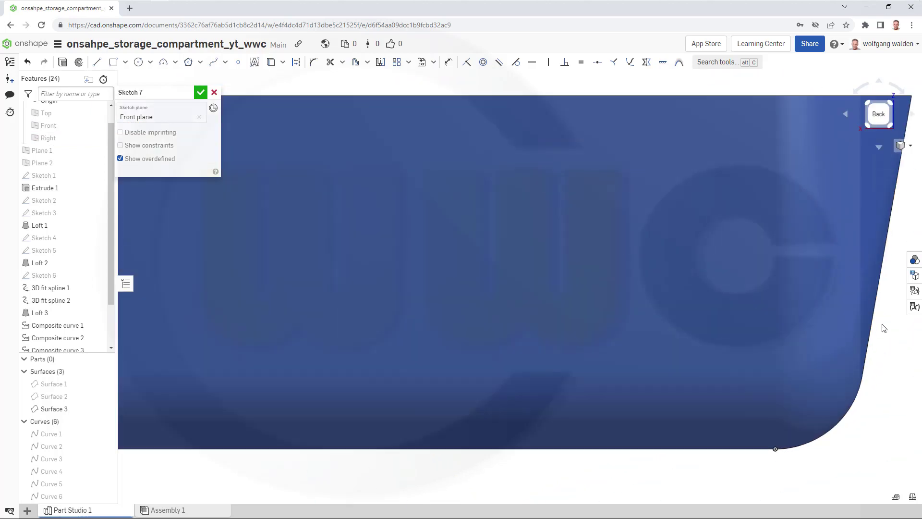
{"action": "scroll", "coordinate": [884, 331], "scroll_direction": "down", "scroll_amount": 5}
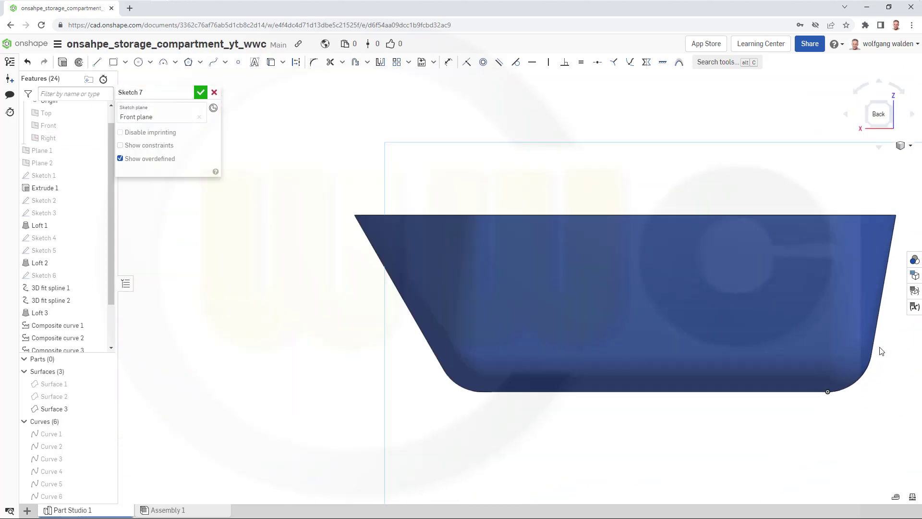
Step: Sketch a vertical line running down from the origin with a length of 500
{"action": "left_click", "coordinate": [95, 64]}
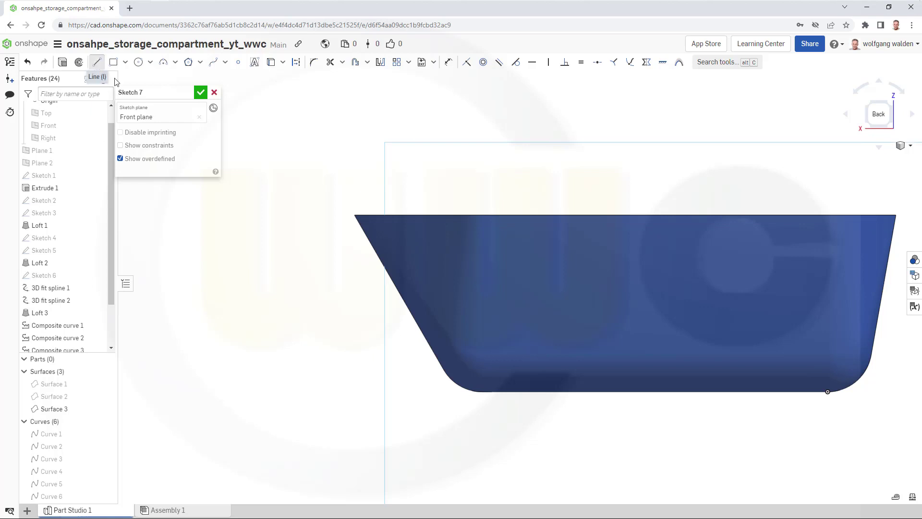
{"action": "left_click", "coordinate": [828, 392]}
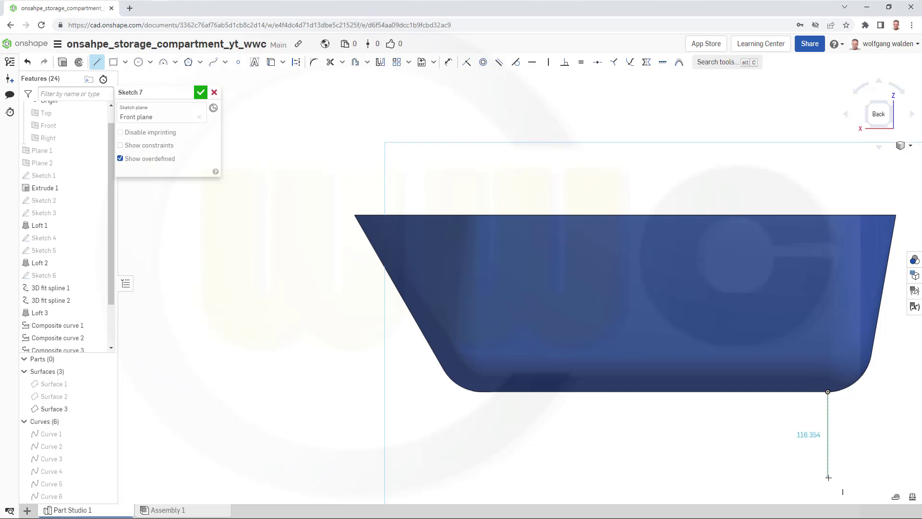
{"action": "left_click", "coordinate": [829, 478]}
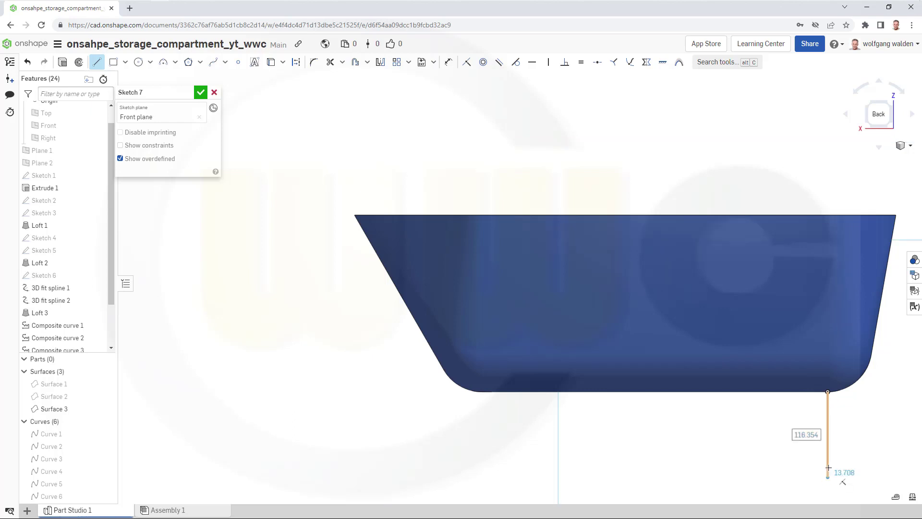
{"action": "type", "text": "5"}
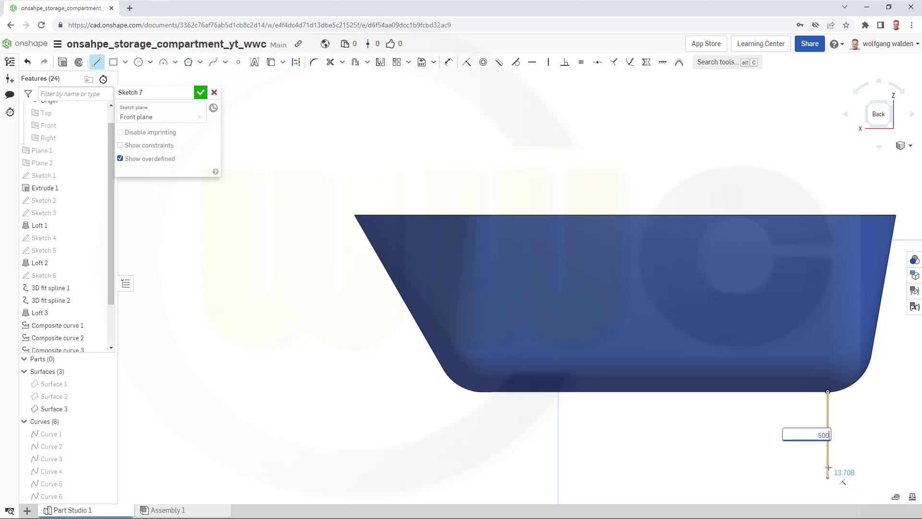
{"action": "type", "text": "00"}
{"action": "key", "text": "Return"}
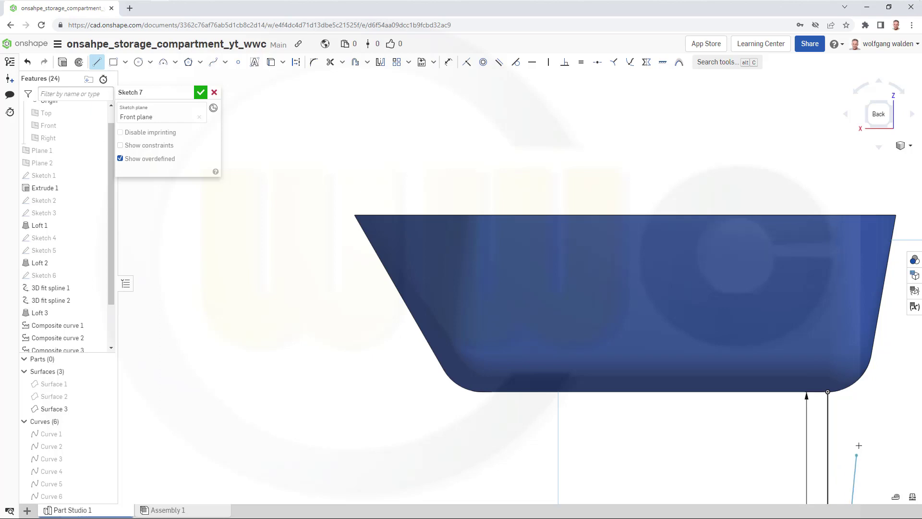
{"action": "right_click", "coordinate": [866, 439]}
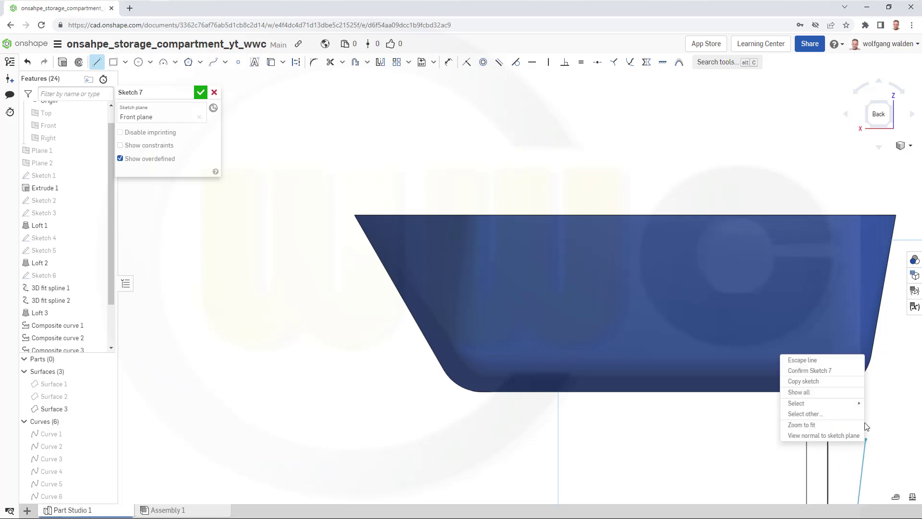
{"action": "left_click", "coordinate": [815, 356]}
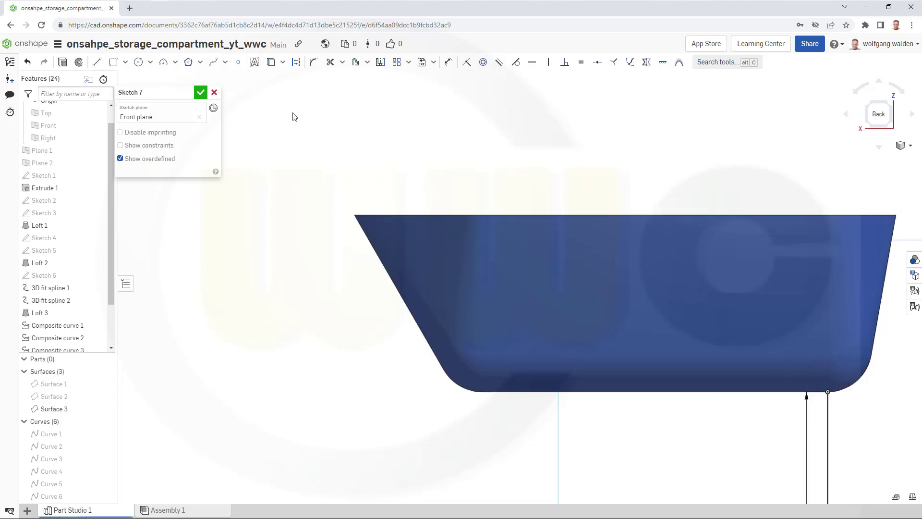
Step: Add a second vertical line running up from the origin with a length of 500, and finish the sketch
{"action": "left_click", "coordinate": [97, 62]}
{"action": "left_click_drag", "start_coordinate": [828, 391], "coordinate": [820, 333]}
{"action": "left_click_drag", "start_coordinate": [812, 278], "coordinate": [825, 142]}
{"action": "type", "text": "5"}
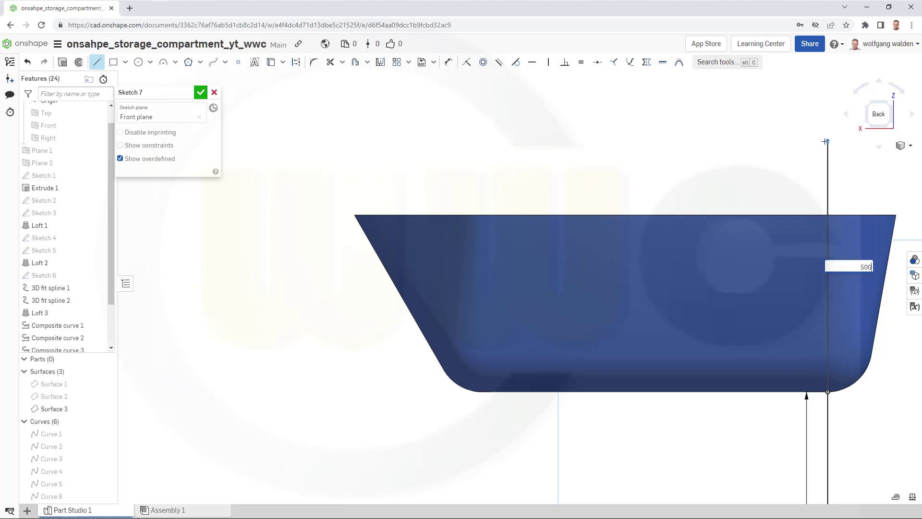
{"action": "type", "text": "00"}
{"action": "key", "text": "Return"}
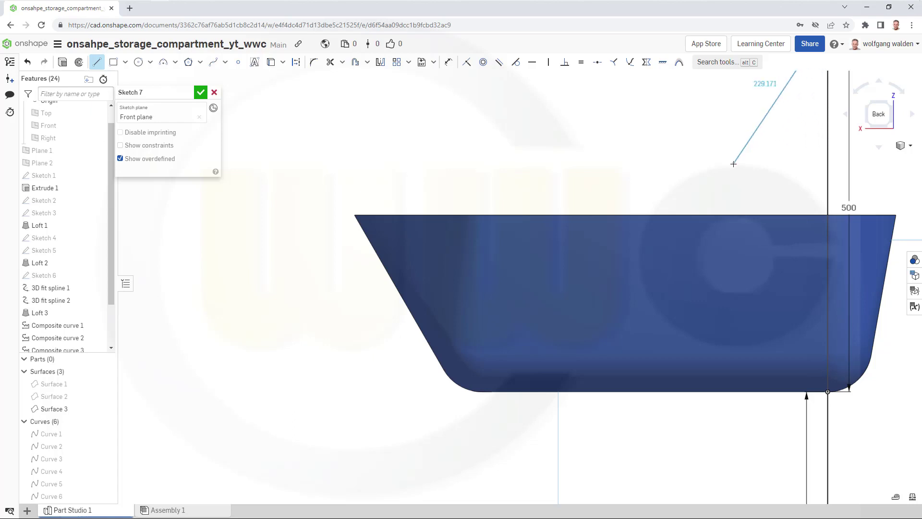
{"action": "key", "text": "Escape"}
{"action": "left_click", "coordinate": [200, 91]}
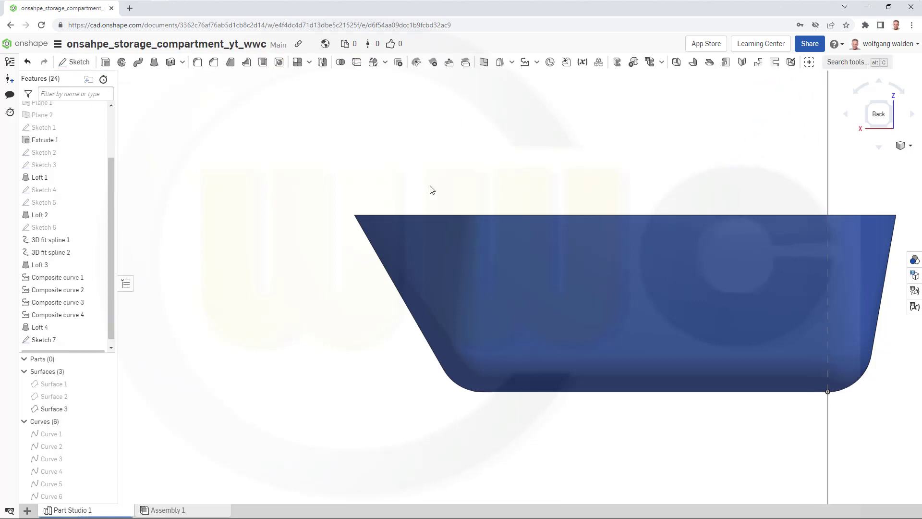
Step: Transform Surface 3, the blue loft, by translating it along the downward line of Sketch 7
{"action": "scroll", "coordinate": [607, 212], "scroll_direction": "down", "scroll_amount": 3}
{"action": "right_click_drag", "start_coordinate": [628, 281], "coordinate": [777, 277]}
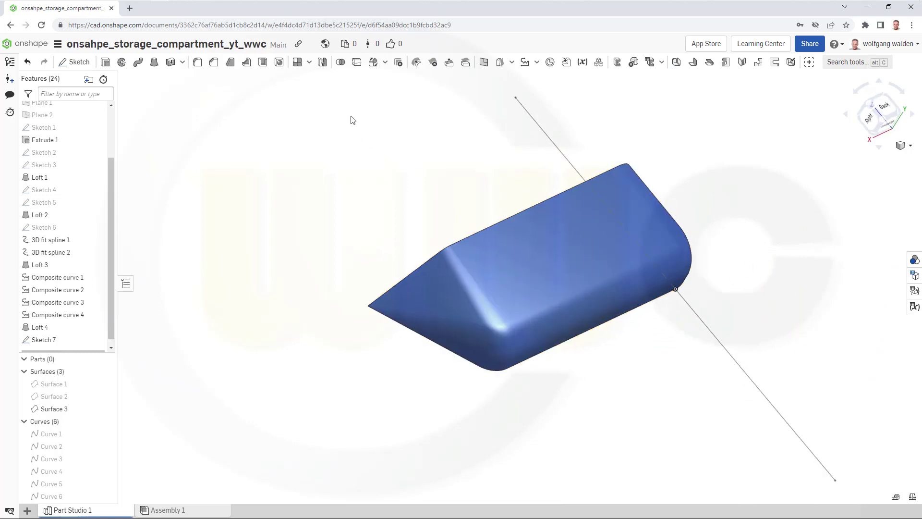
{"action": "left_click", "coordinate": [384, 63]}
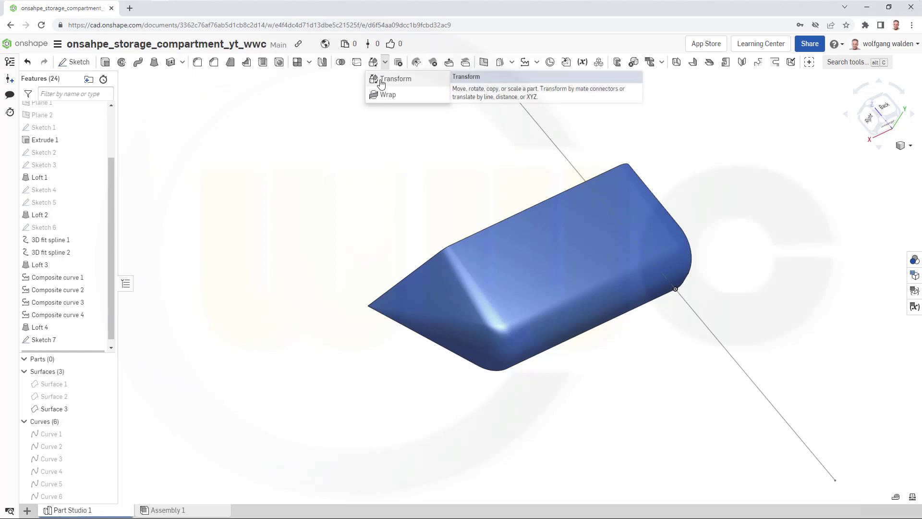
{"action": "left_click", "coordinate": [387, 79]}
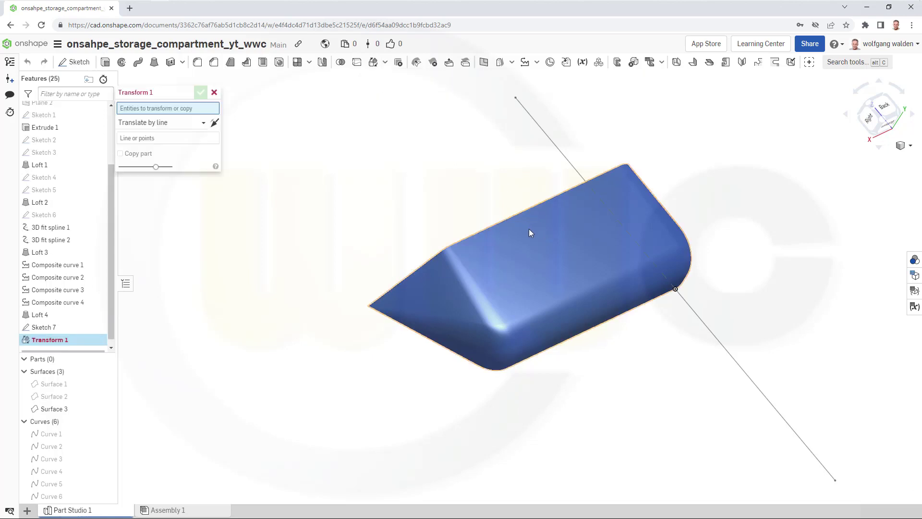
{"action": "left_click", "coordinate": [543, 266]}
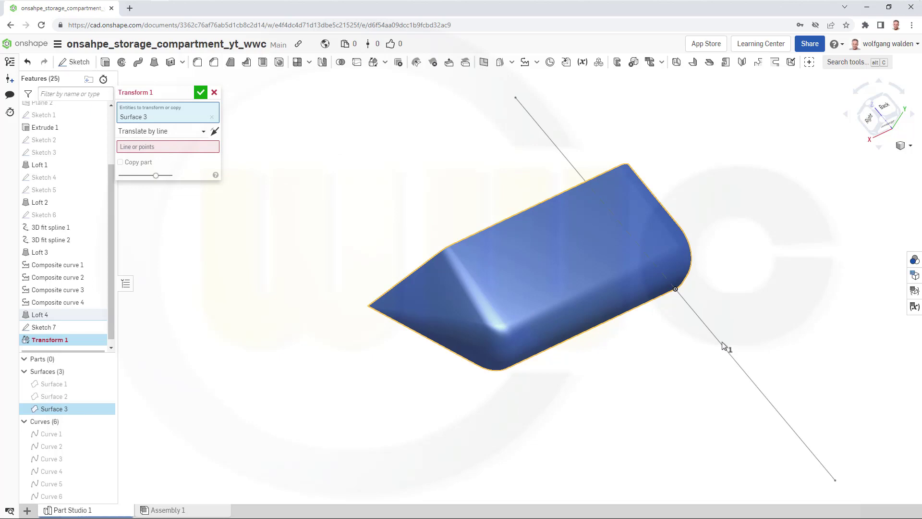
{"action": "left_click", "coordinate": [161, 151]}
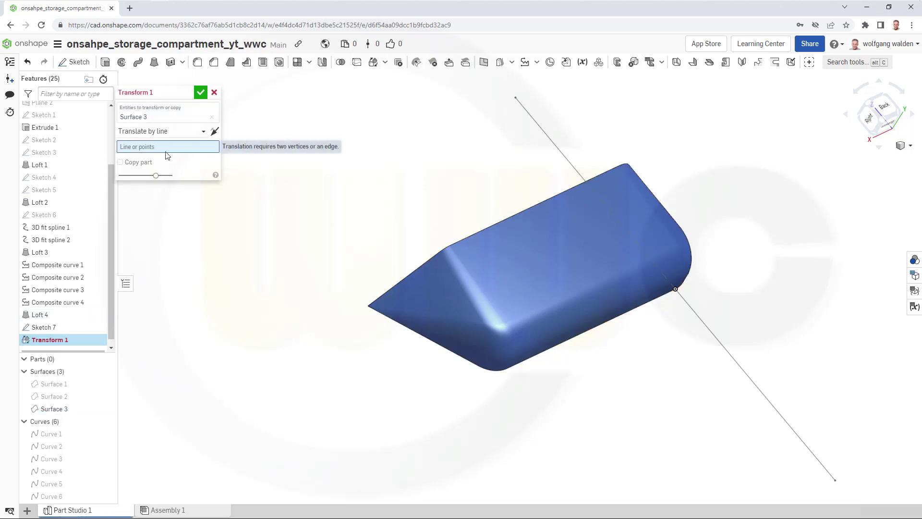
{"action": "left_click", "coordinate": [719, 343]}
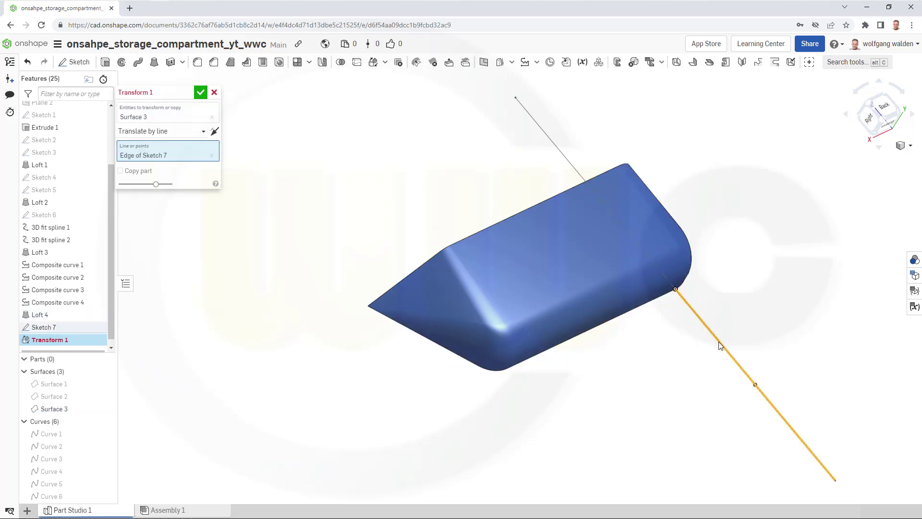
{"action": "left_click", "coordinate": [201, 94]}
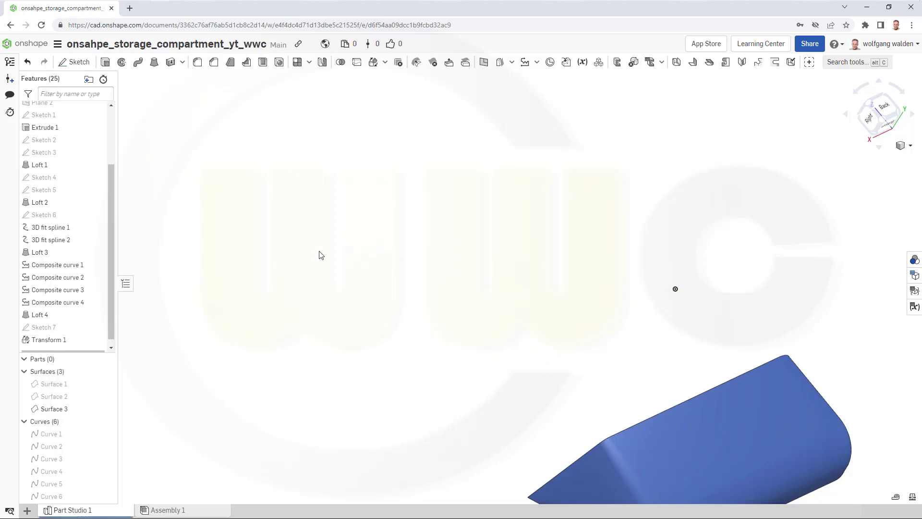
Step: Show Surface 1 and Sketch 7 again
{"action": "key", "text": "f"}
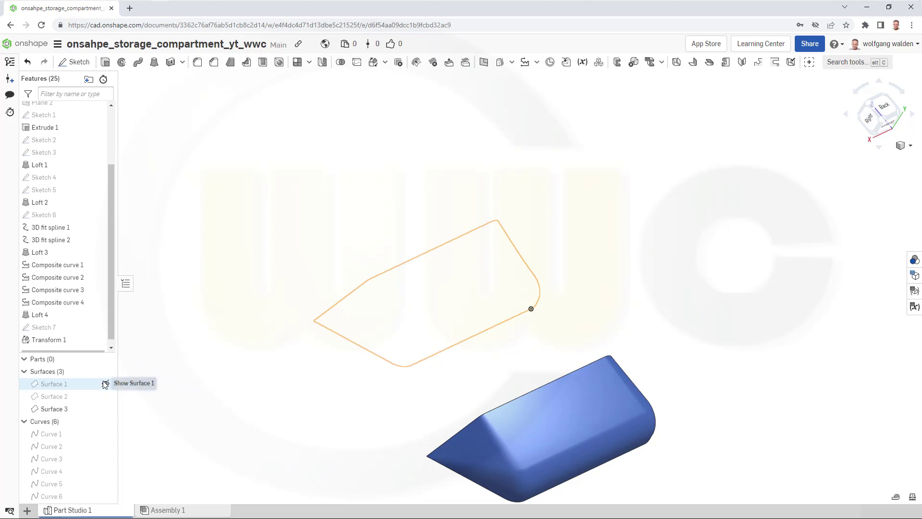
{"action": "left_click", "coordinate": [104, 384]}
{"action": "mouse_move", "coordinate": [91, 328]}
{"action": "scroll", "coordinate": [91, 327], "scroll_direction": "down", "scroll_amount": 1}
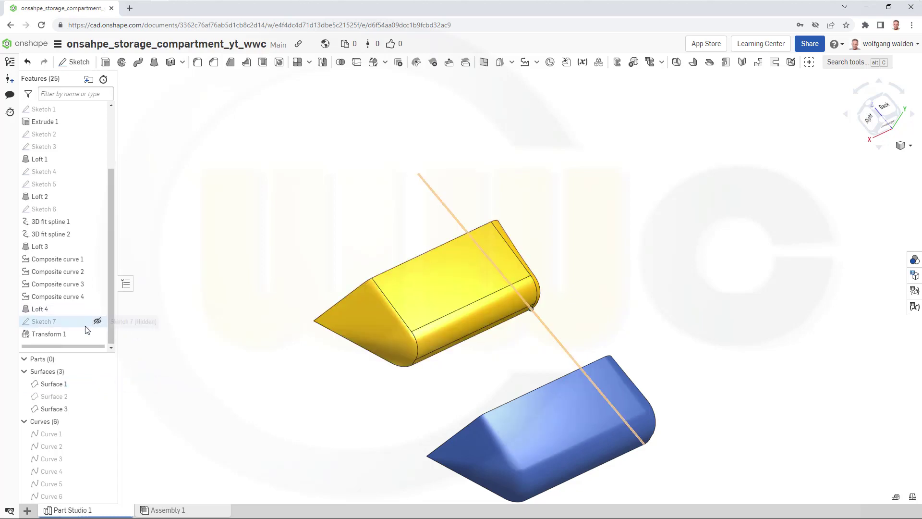
{"action": "left_click", "coordinate": [97, 322]}
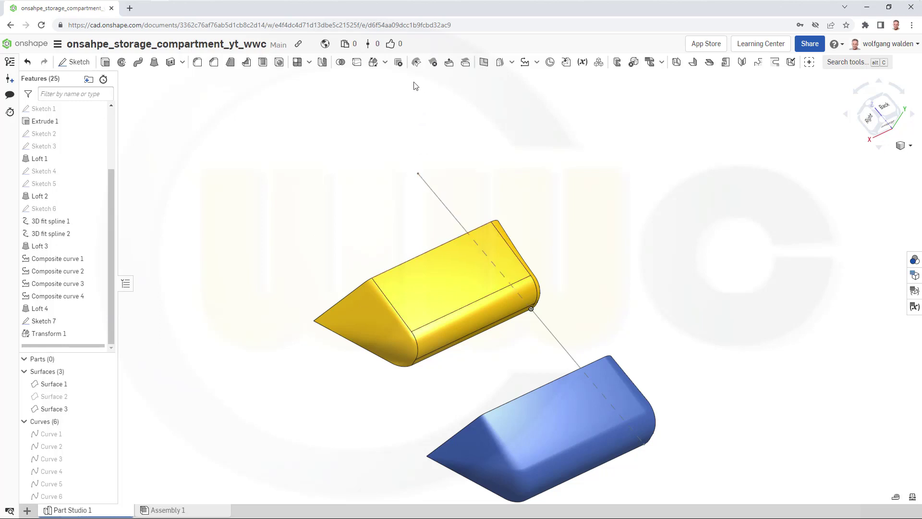
Step: Transform Surface 1, the yellow body, by translating it along the upward line of Sketch 7
{"action": "left_click", "coordinate": [373, 62]}
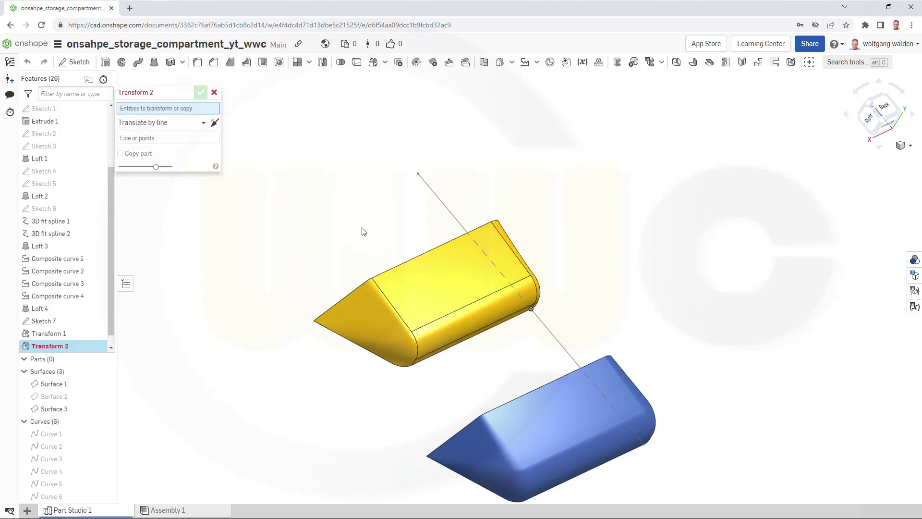
{"action": "left_click", "coordinate": [401, 298]}
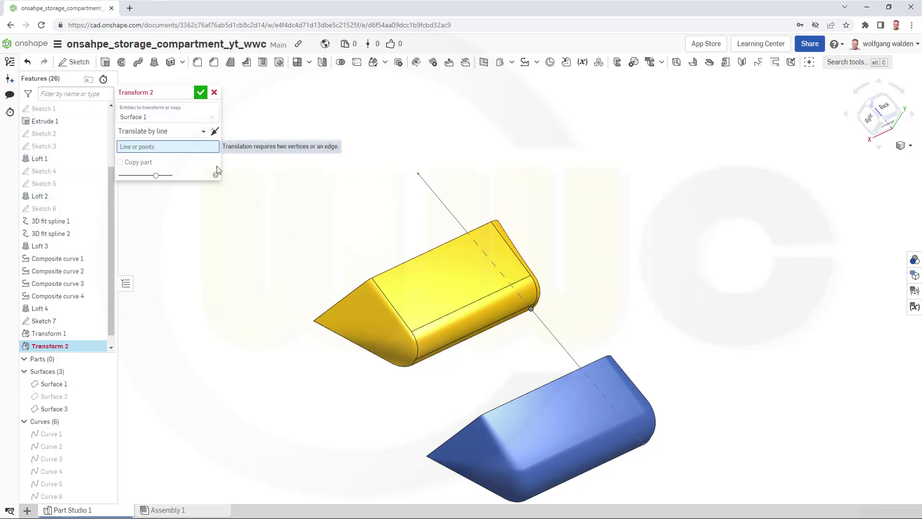
{"action": "left_click", "coordinate": [470, 235]}
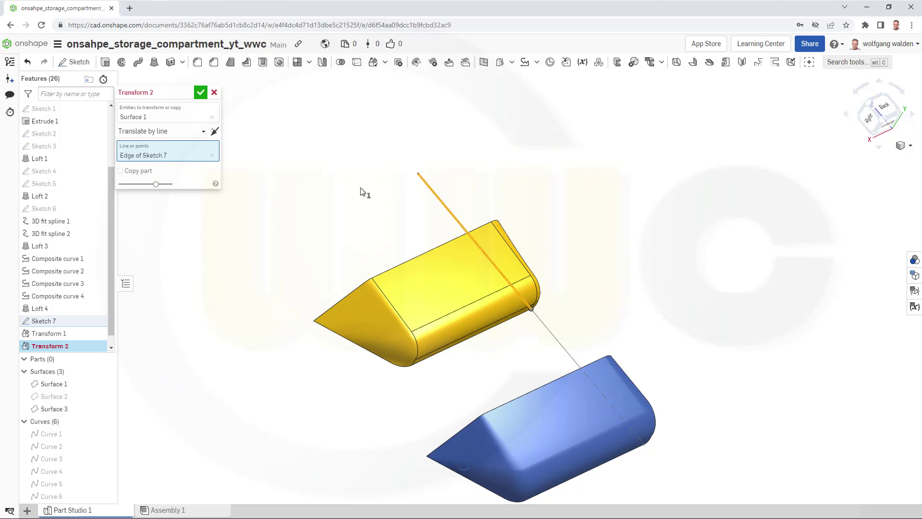
{"action": "left_click", "coordinate": [200, 92]}
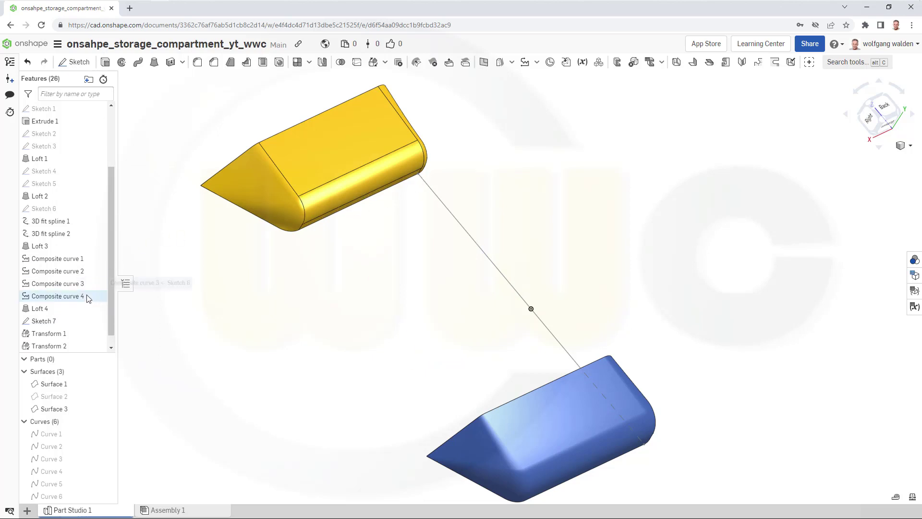
Step: Hide Sketch 7 and show Surface 2 so all three surface variants are displayed together
{"action": "left_click", "coordinate": [97, 321]}
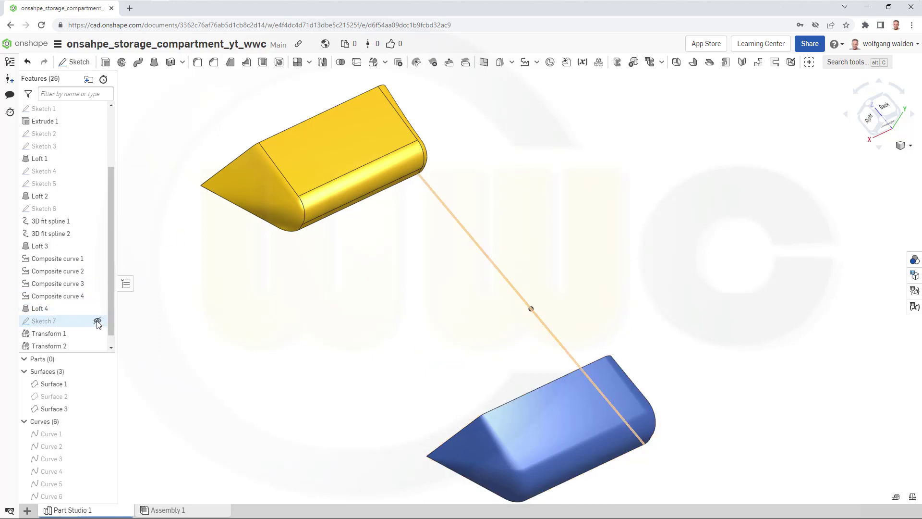
{"action": "left_click", "coordinate": [106, 395]}
{"action": "scroll", "coordinate": [329, 268], "scroll_direction": "up", "scroll_amount": 1}
{"action": "scroll", "coordinate": [346, 278], "scroll_direction": "down", "scroll_amount": 1}
{"action": "right_click_drag", "start_coordinate": [338, 289], "coordinate": [396, 290]}
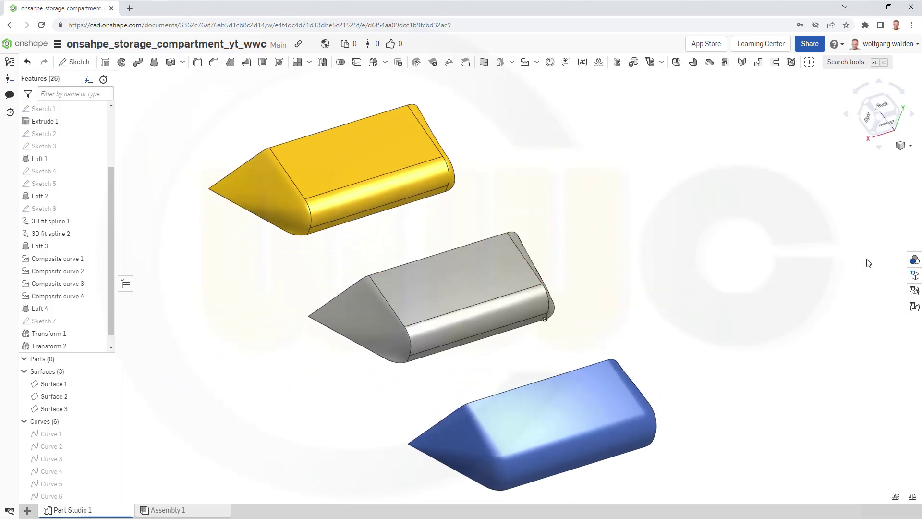
Step: Compare the three surfaces' smoothness with the zebra-striped curvature visualization, and return to the normal shaded display
{"action": "left_click", "coordinate": [906, 146]}
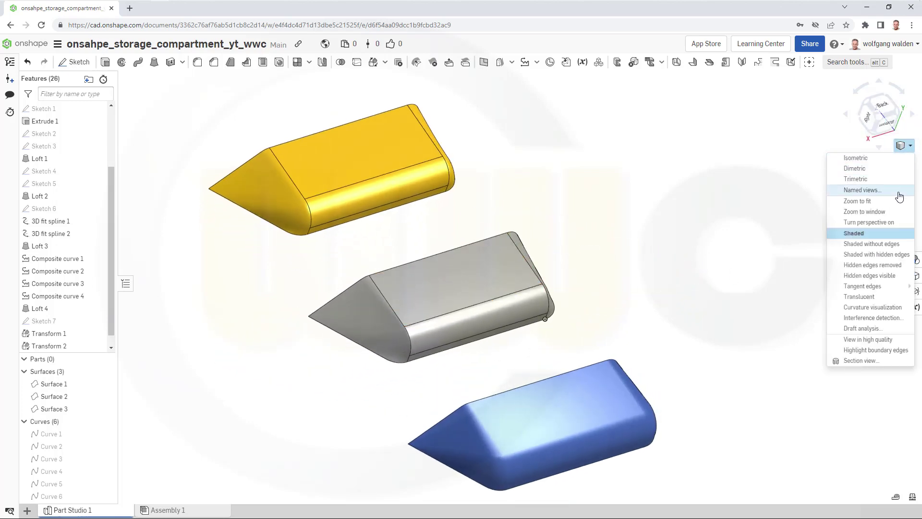
{"action": "left_click", "coordinate": [863, 308]}
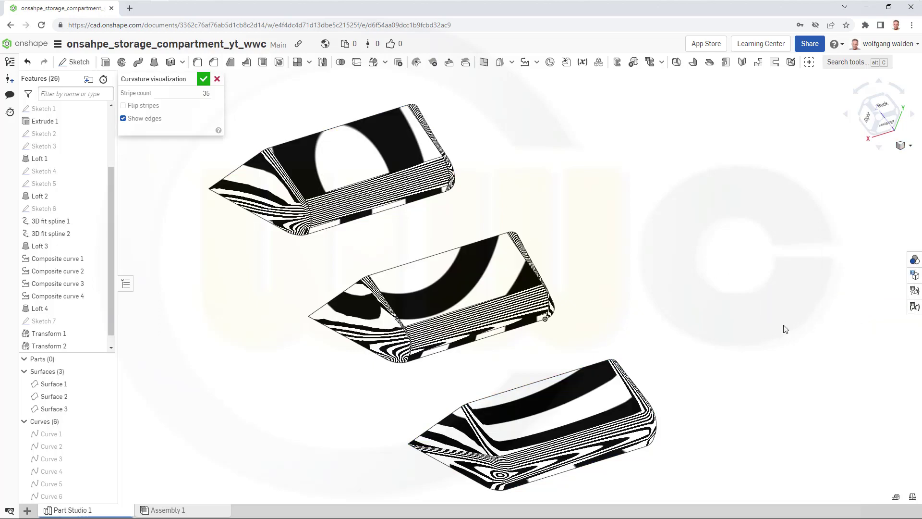
{"action": "right_click_drag", "start_coordinate": [666, 350], "coordinate": [654, 379]}
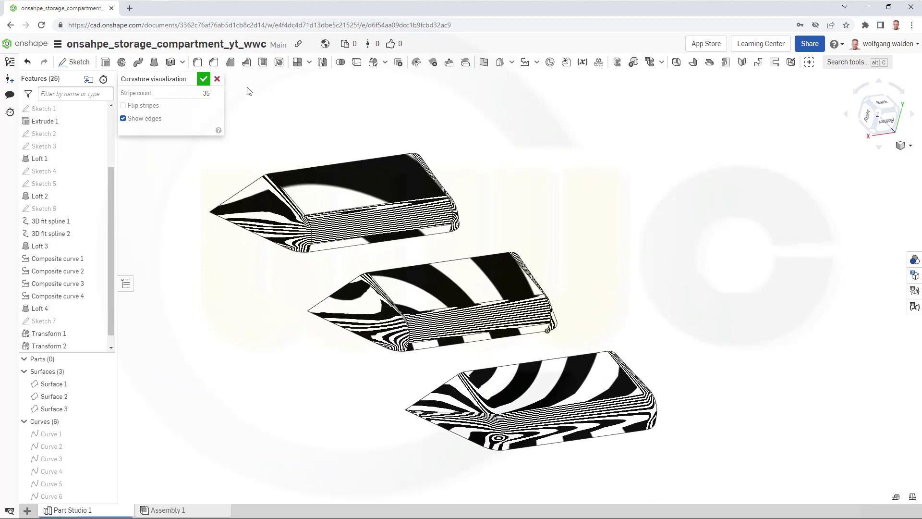
{"action": "left_click", "coordinate": [217, 79]}
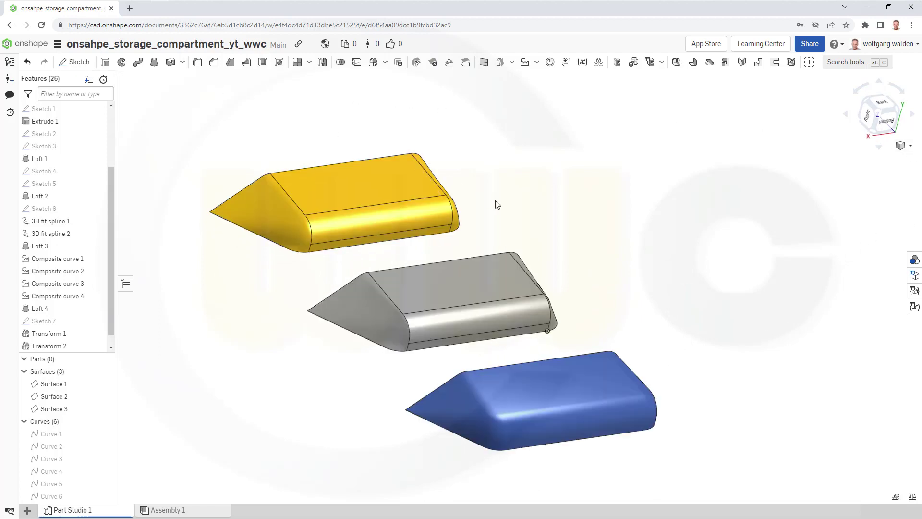
{"action": "right_click_drag", "start_coordinate": [250, 329], "coordinate": [643, 269]}
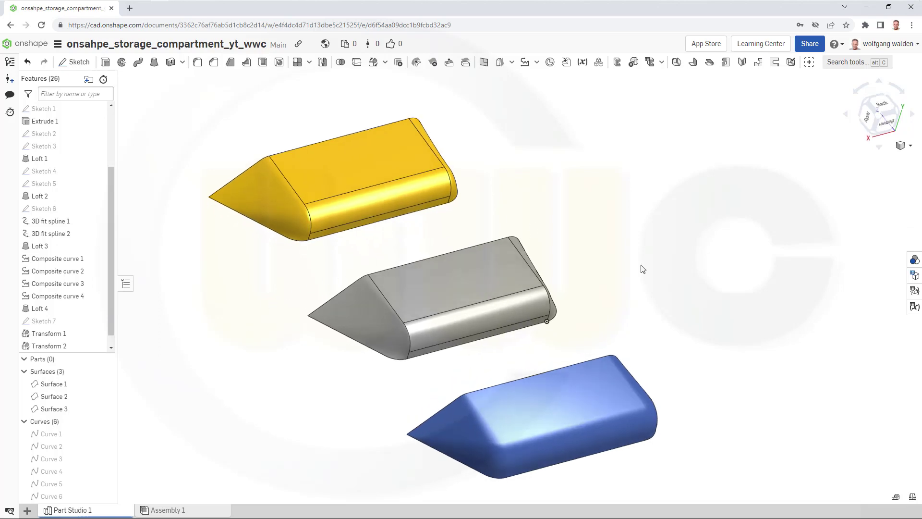